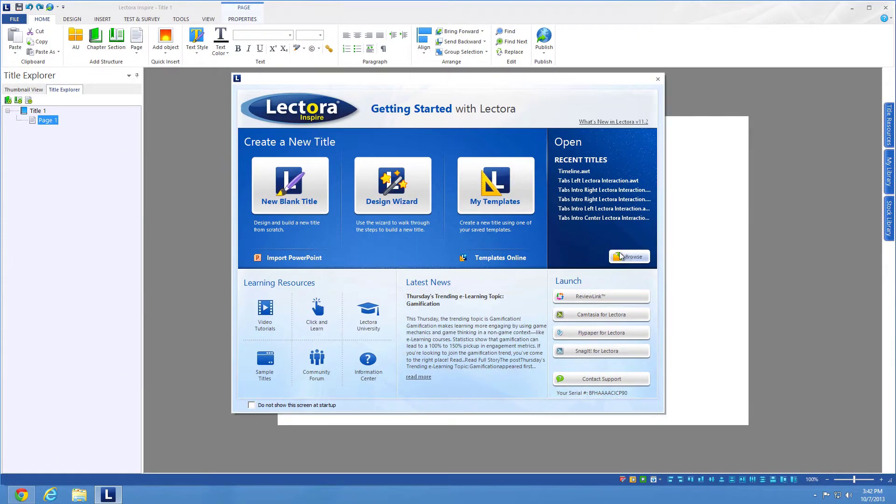
Step: Open the Tabs Left Lectora Interaction title from the Tabs_Left_Lectora_Interaction folder on the Desktop
{"action": "left_click", "coordinate": [621, 257]}
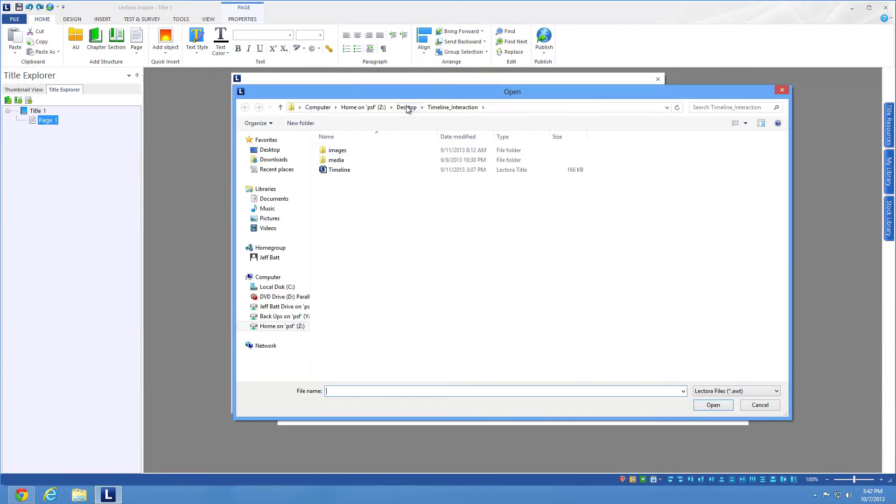
{"action": "left_click", "coordinate": [407, 107]}
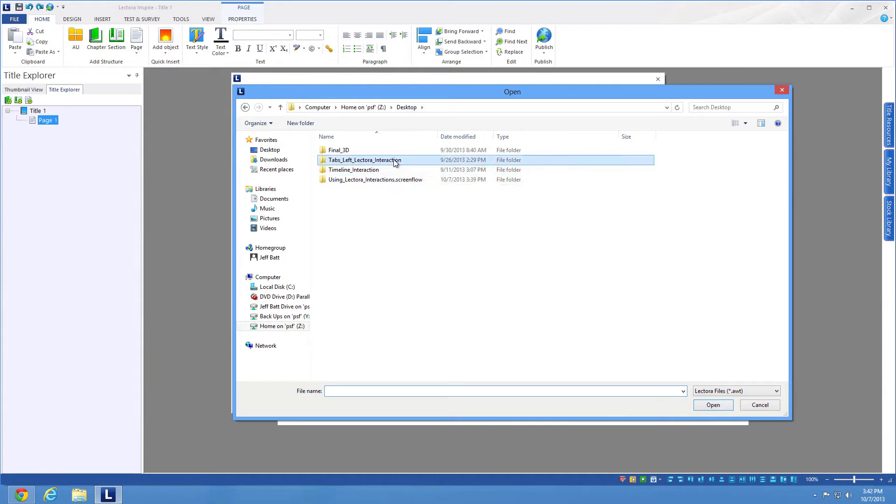
{"action": "double_click", "coordinate": [395, 161]}
{"action": "double_click", "coordinate": [363, 172]}
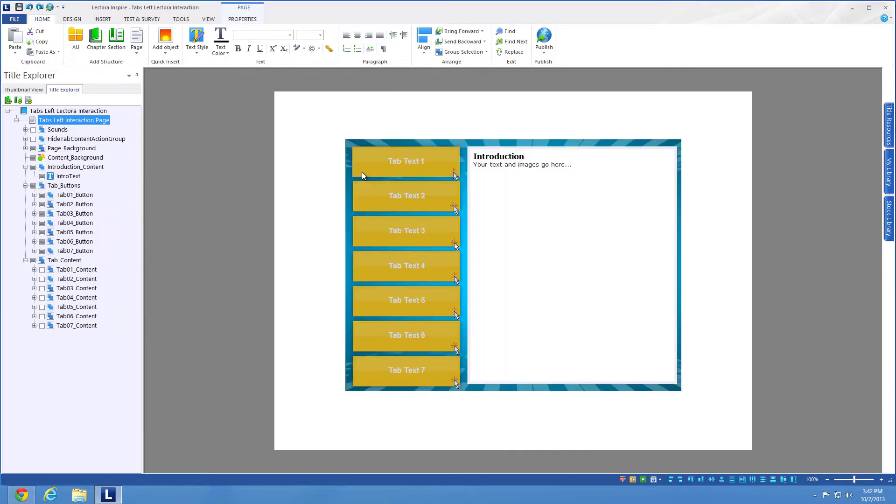
Step: Change the fill color of the Page_Background shape to magenta and display the whole interaction page again
{"action": "left_click", "coordinate": [26, 148]}
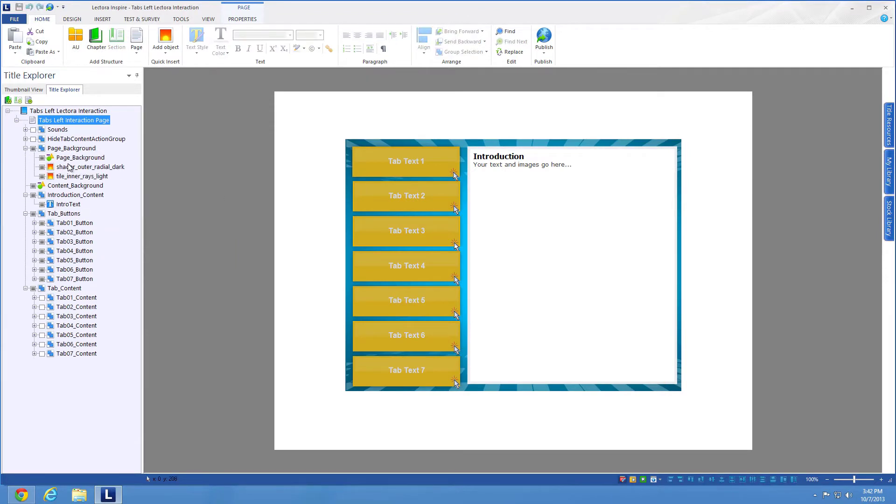
{"action": "left_click", "coordinate": [79, 159]}
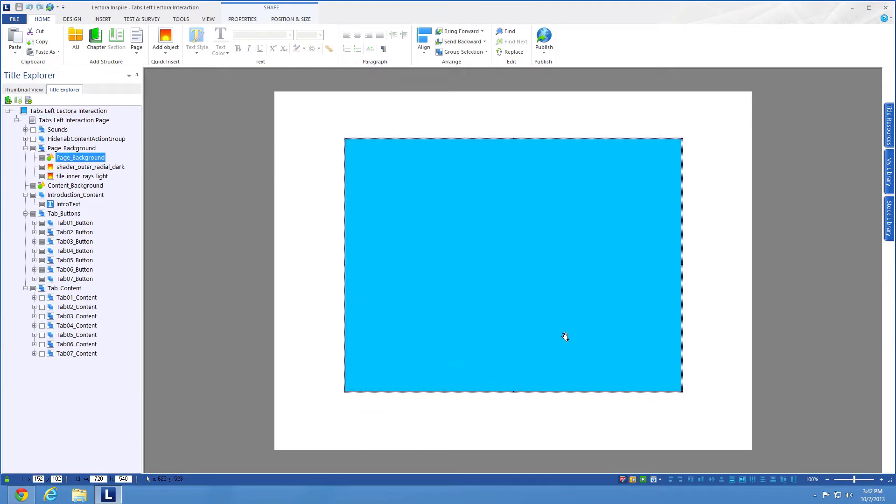
{"action": "left_click", "coordinate": [249, 19]}
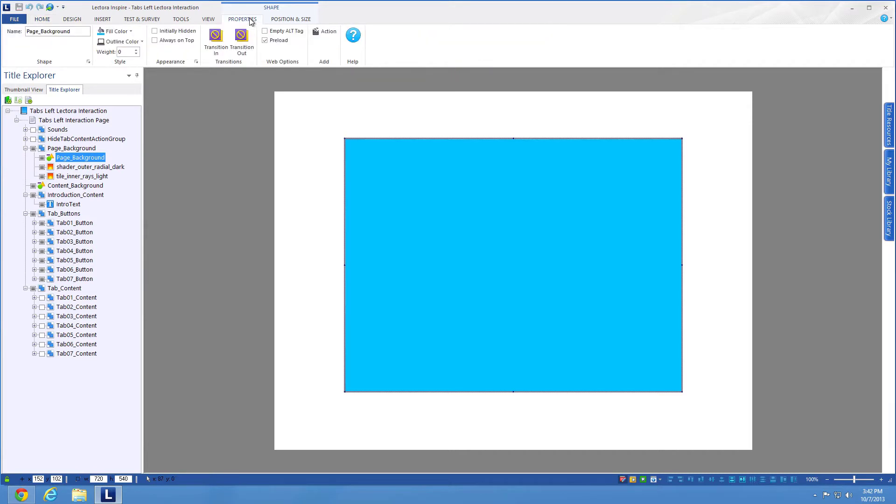
{"action": "left_click", "coordinate": [132, 33]}
{"action": "left_click", "coordinate": [165, 60]}
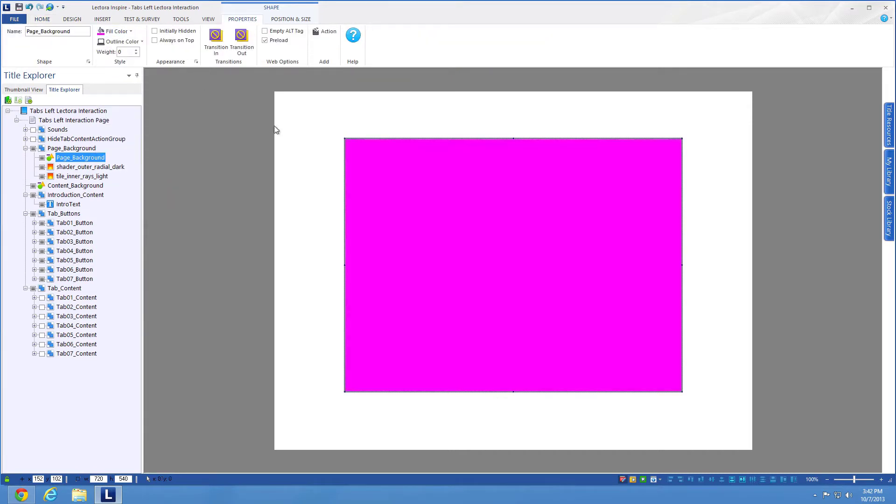
{"action": "left_click", "coordinate": [73, 122]}
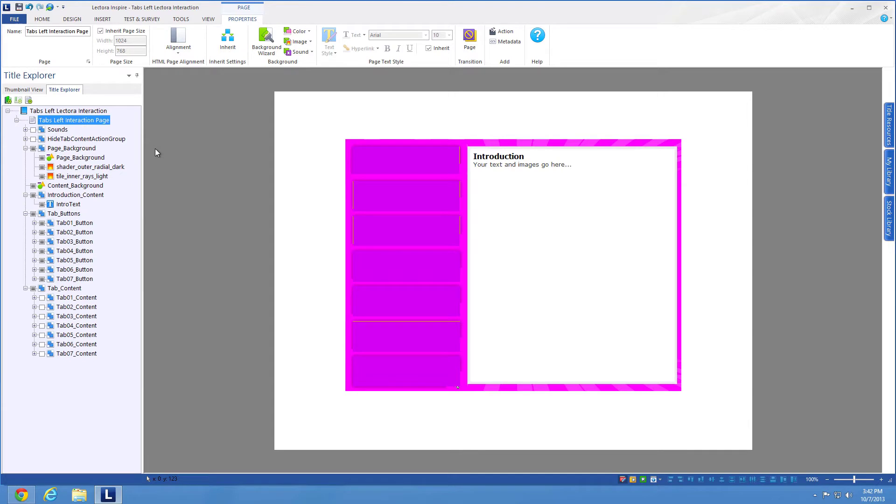
{"action": "left_click", "coordinate": [84, 111]}
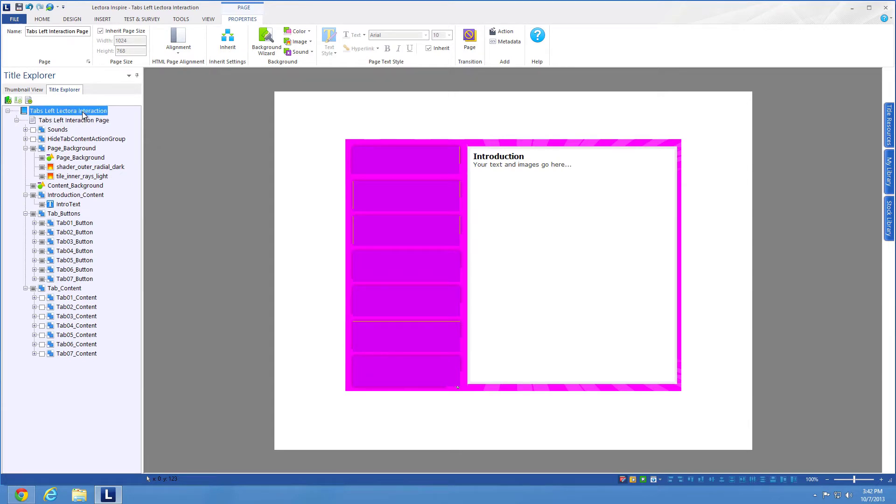
{"action": "left_click", "coordinate": [84, 120]}
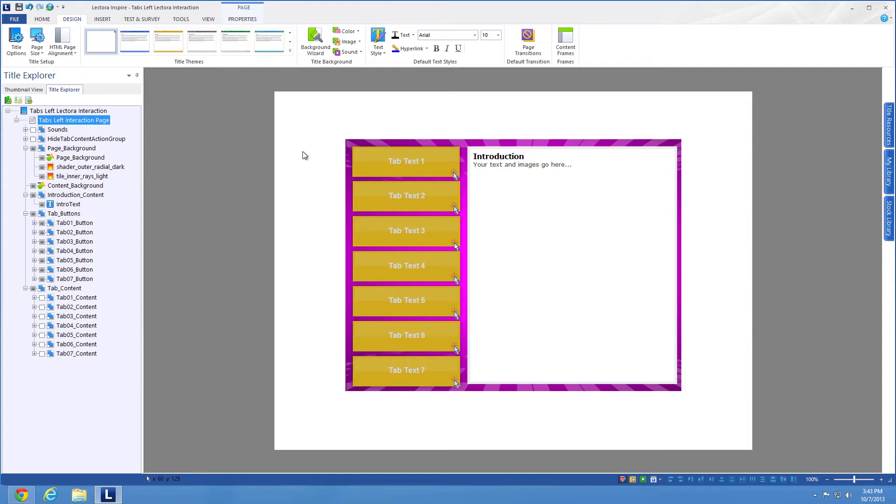
Step: Give the Content_Background shape a medium gray outline and a dark blue fill
{"action": "left_click", "coordinate": [469, 174]}
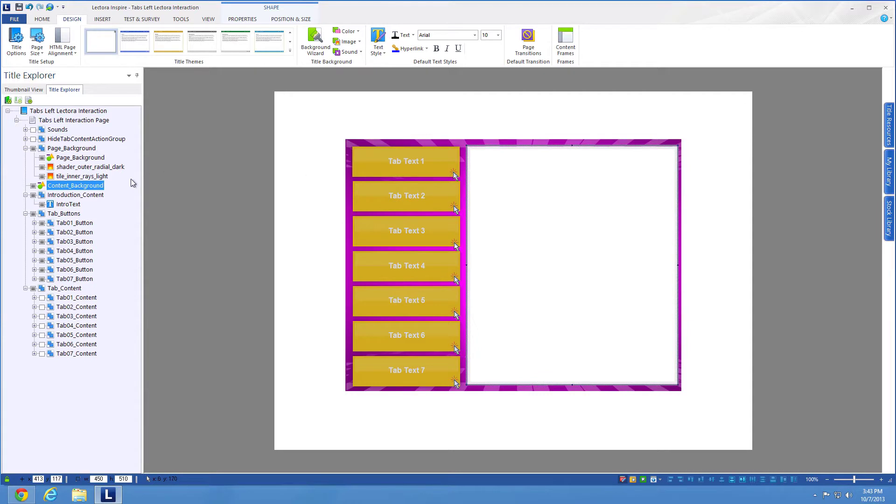
{"action": "left_click", "coordinate": [256, 19]}
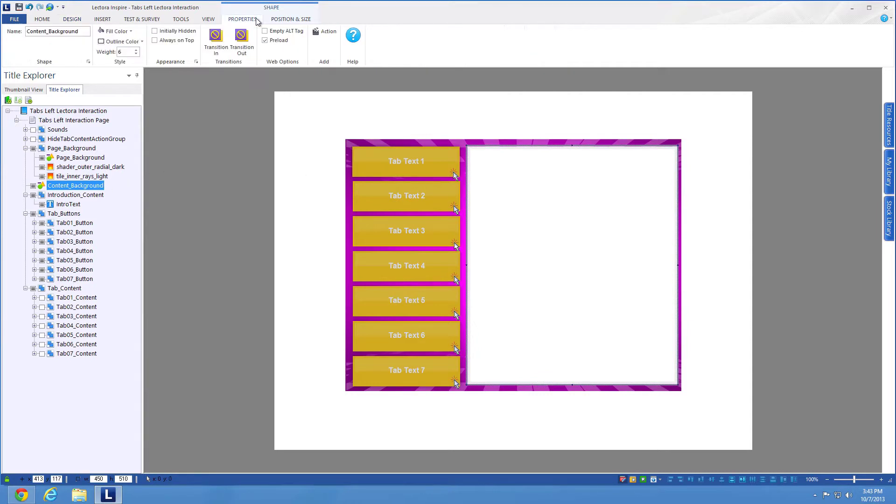
{"action": "left_click", "coordinate": [143, 40]}
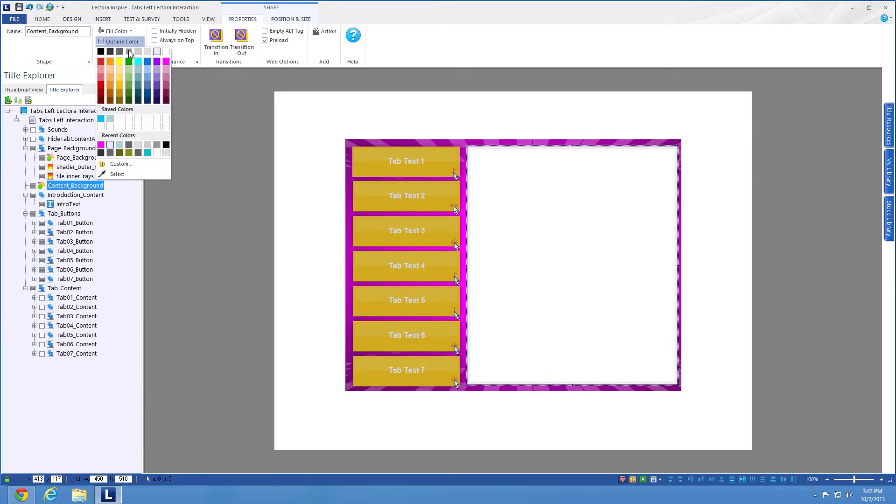
{"action": "left_click", "coordinate": [129, 51]}
{"action": "left_click", "coordinate": [116, 31]}
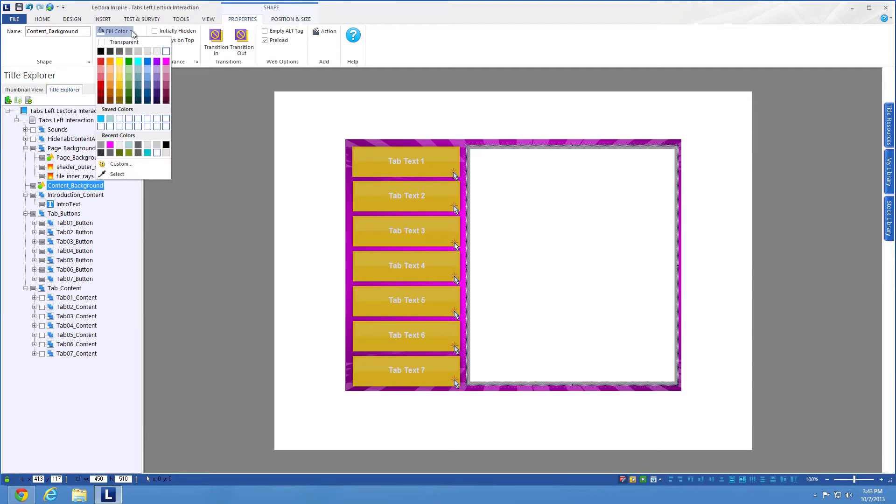
{"action": "left_click", "coordinate": [147, 86]}
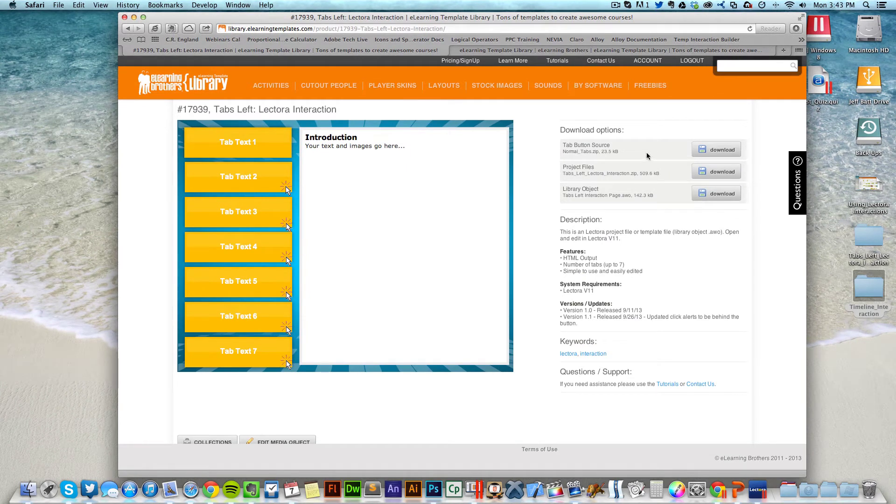
Step: In Safari, download the Tab Button Source package for the Tabs Left interaction and open its extracted Normal_Tabs folder
{"action": "left_click", "coordinate": [695, 149]}
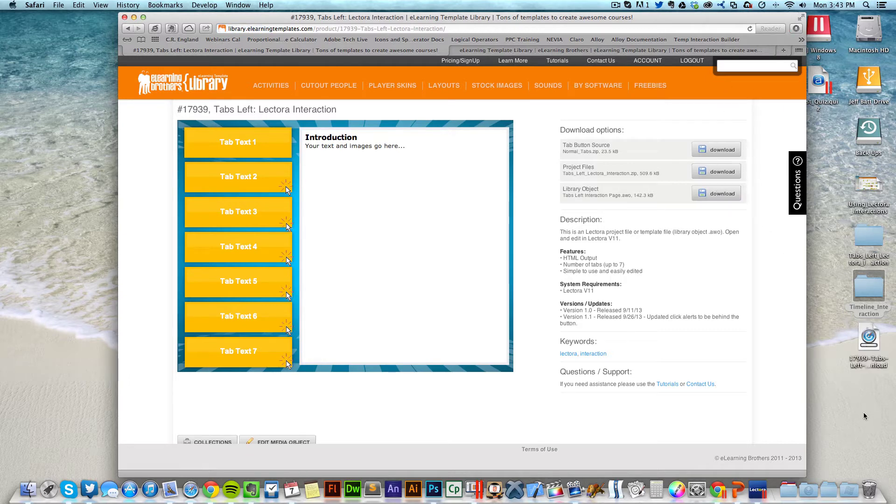
{"action": "double_click", "coordinate": [871, 342]}
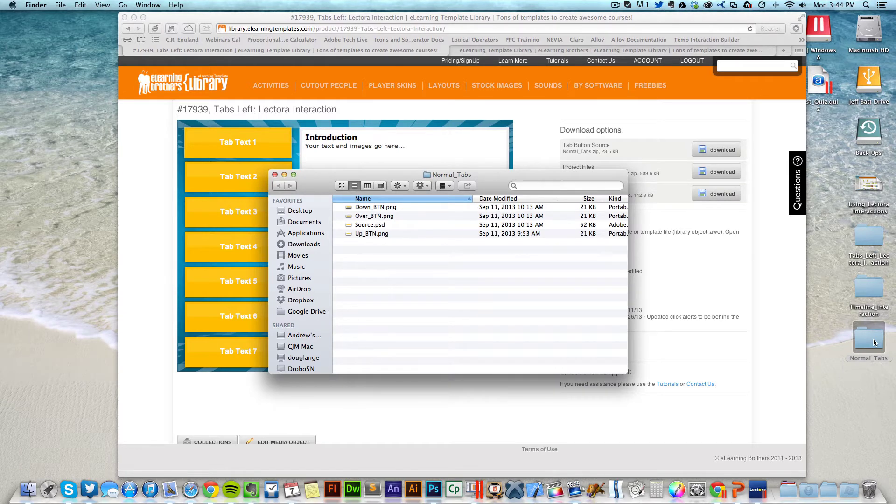
Step: Preview the button state images Down_BTN.png, Over_BTN.png and Up_BTN.png in the Normal_Tabs folder
{"action": "left_click", "coordinate": [446, 206]}
{"action": "key", "text": "space"}
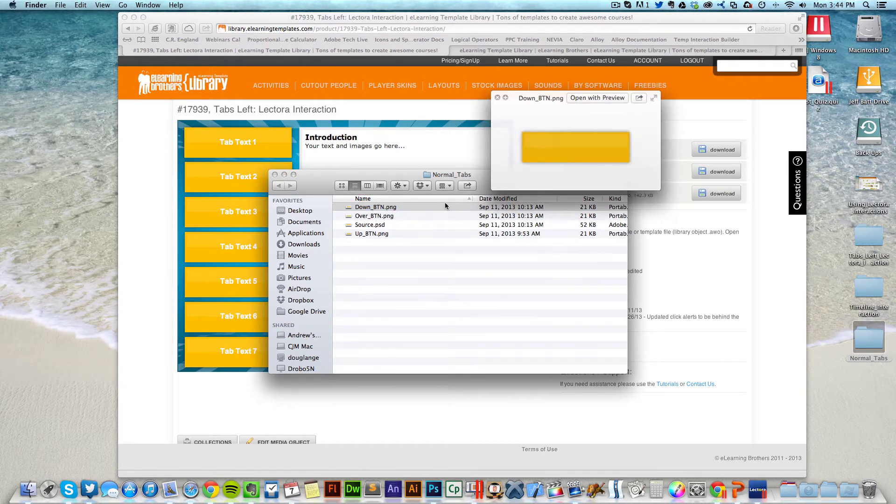
{"action": "key", "text": "Down"}
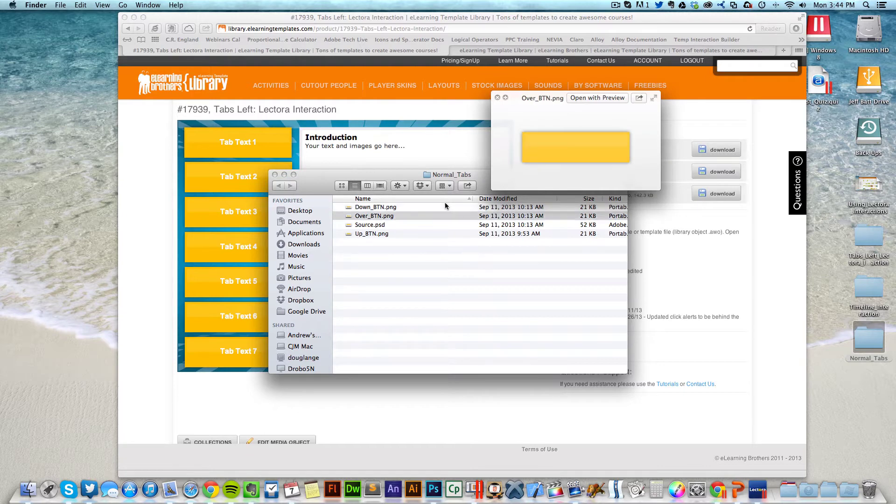
{"action": "key", "text": "Down"}
{"action": "key", "text": "Down"}
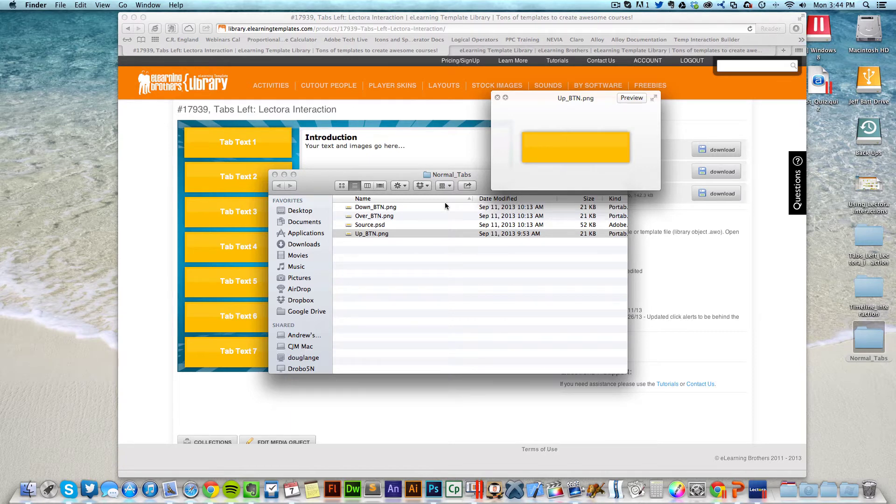
{"action": "key", "text": "space"}
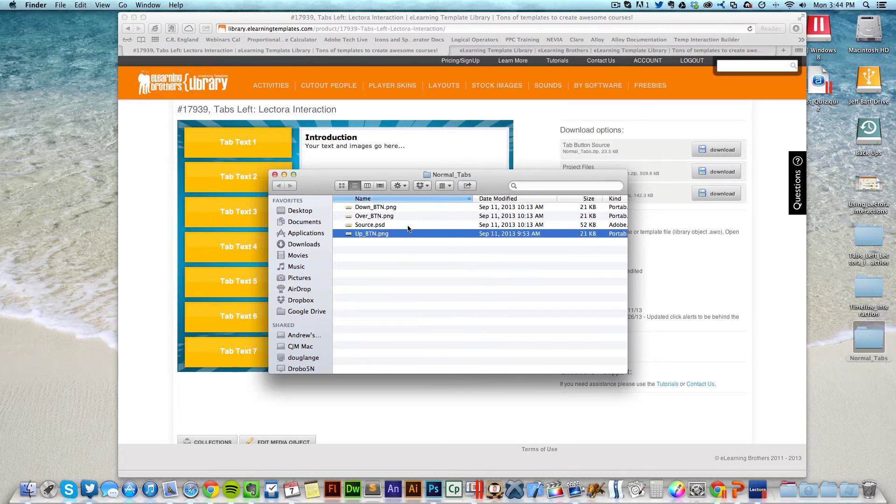
Step: Open Source.psd from the Normal_Tabs folder in Photoshop and enlarge the window to fill the screen
{"action": "left_click", "coordinate": [408, 225]}
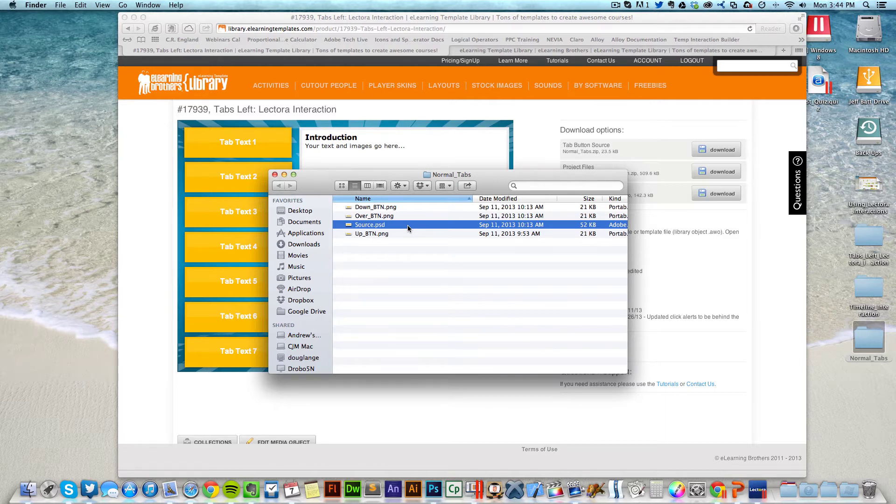
{"action": "left_click", "coordinate": [373, 235]}
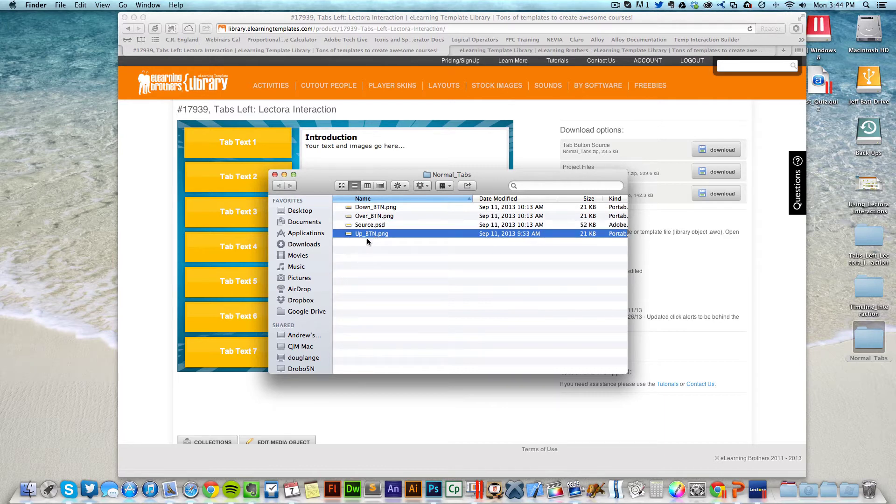
{"action": "double_click", "coordinate": [368, 234]}
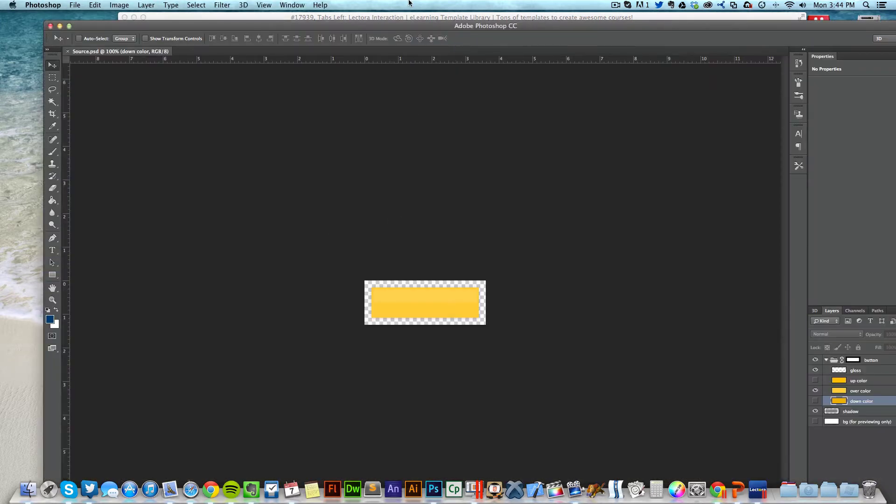
{"action": "left_click_drag", "start_coordinate": [406, 30], "coordinate": [368, 22]}
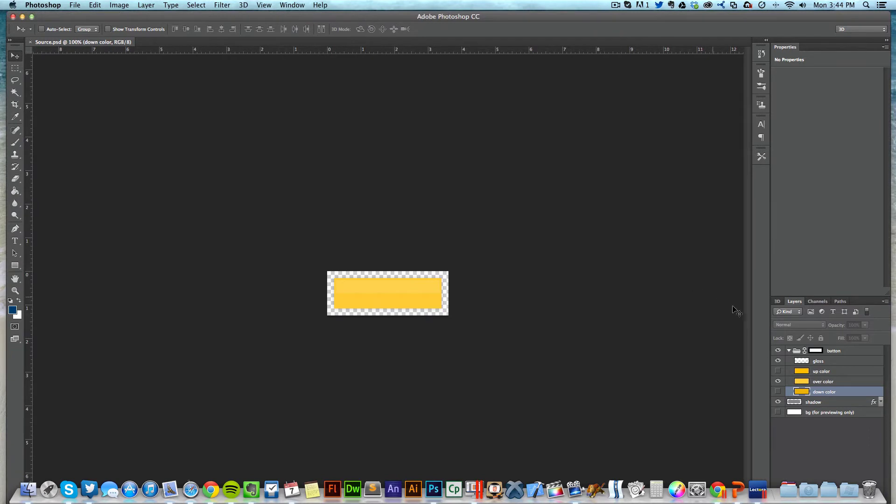
{"action": "left_click", "coordinate": [823, 382]}
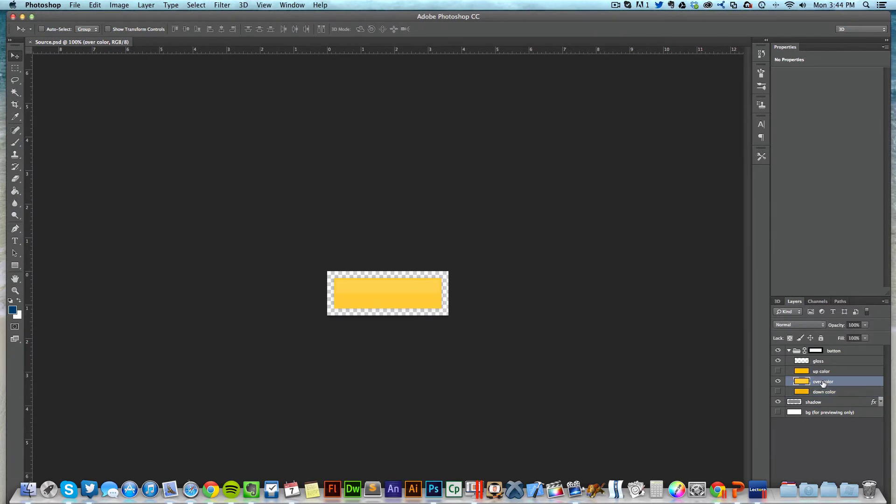
{"action": "left_click", "coordinate": [32, 17]}
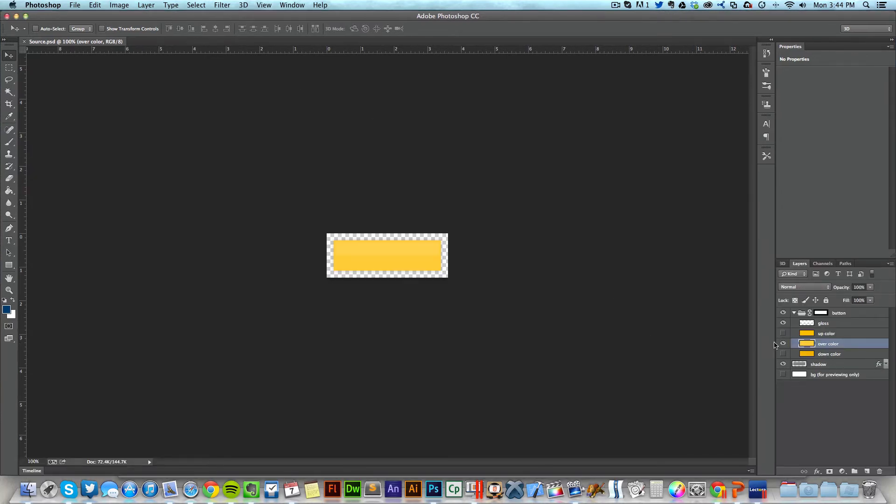
Step: Hide the over color layer, then show and select the up color layer in the button group
{"action": "left_click", "coordinate": [783, 344]}
{"action": "left_click", "coordinate": [783, 333]}
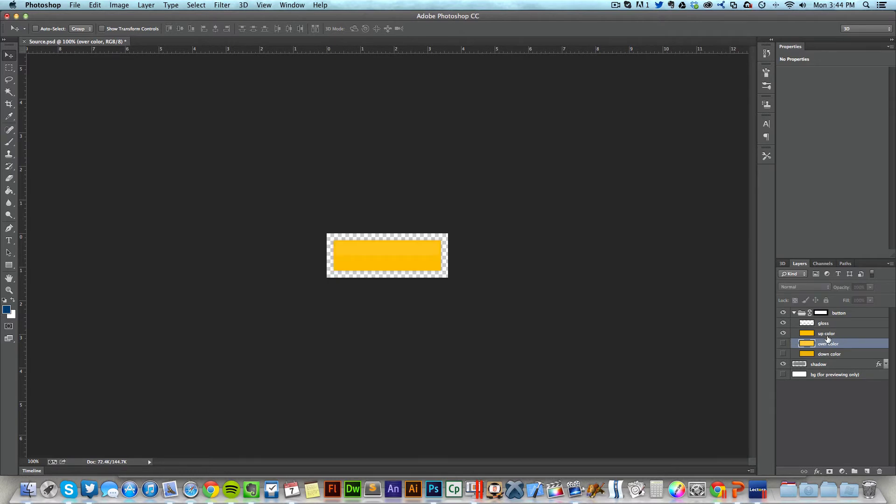
{"action": "left_click", "coordinate": [810, 336]}
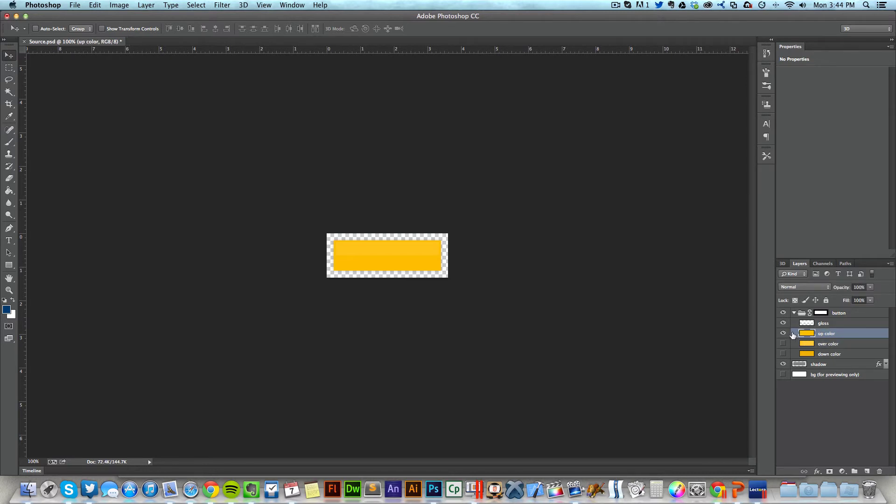
{"action": "double_click", "coordinate": [805, 334]}
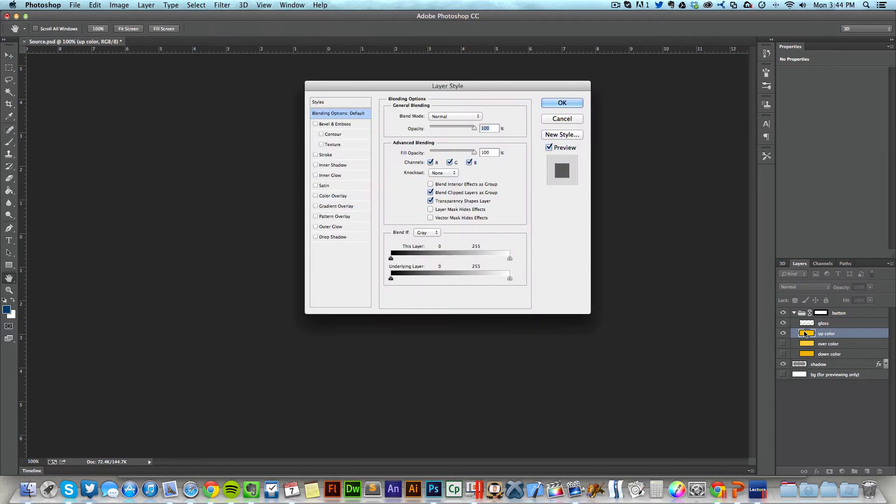
{"action": "left_click", "coordinate": [334, 196]}
{"action": "left_click_drag", "start_coordinate": [418, 86], "coordinate": [588, 82]}
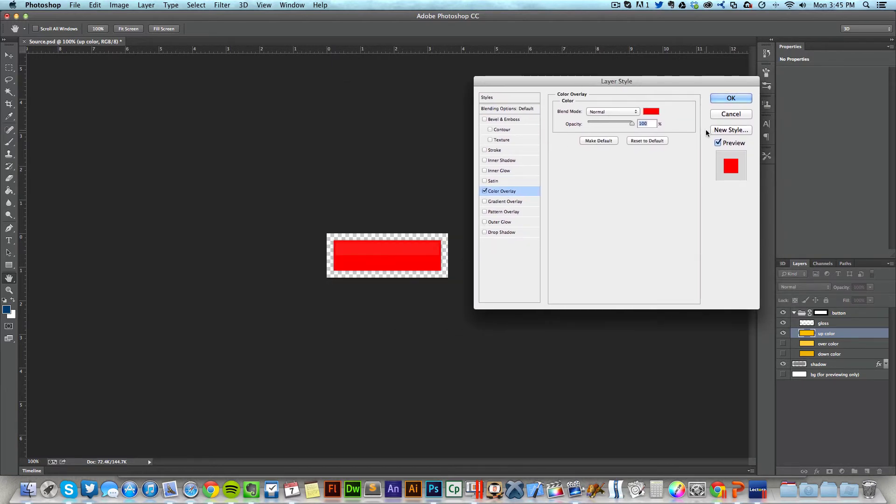
{"action": "left_click", "coordinate": [731, 114]}
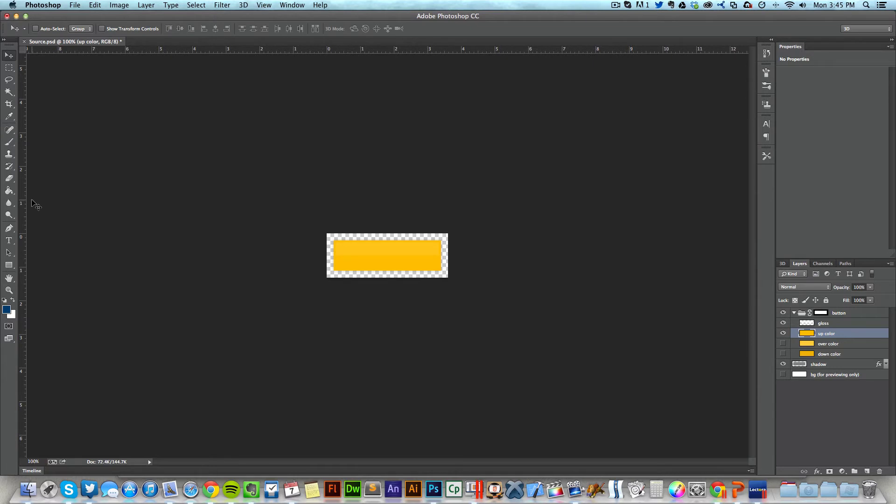
Step: Set the foreground color to blue 0068c8
{"action": "left_click", "coordinate": [7, 309]}
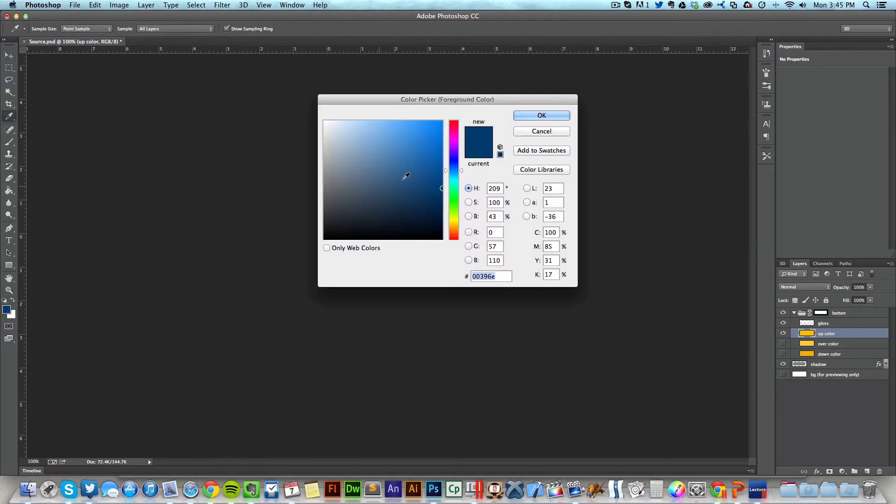
{"action": "left_click", "coordinate": [442, 147]}
{"action": "left_click", "coordinate": [442, 146]}
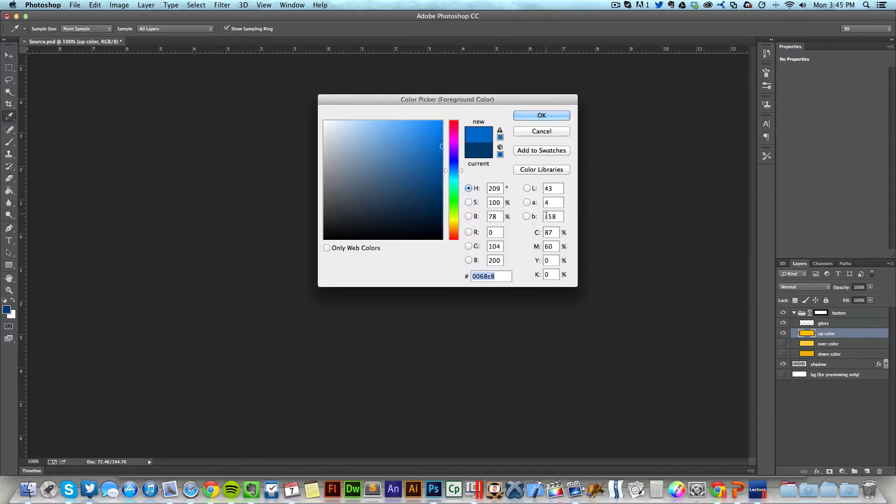
{"action": "left_click", "coordinate": [544, 115]}
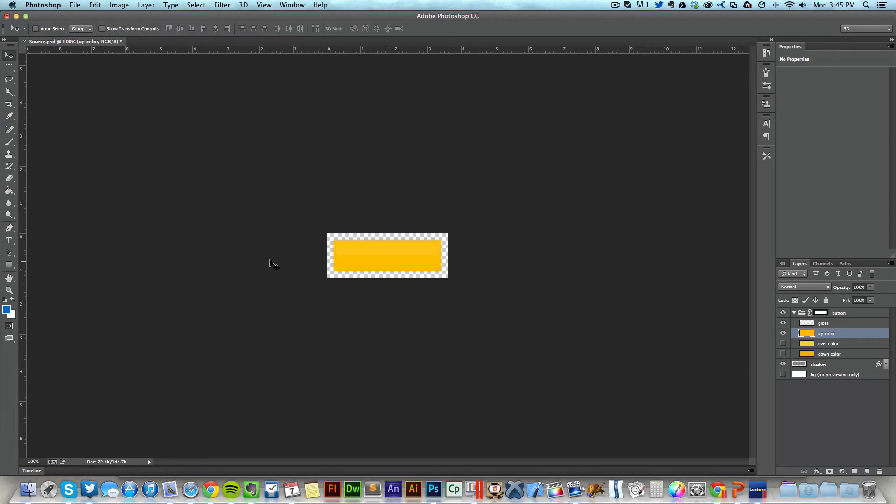
Step: Fill the up color layer with the blue foreground color, hide that layer and show the over color layer
{"action": "left_click", "coordinate": [10, 190]}
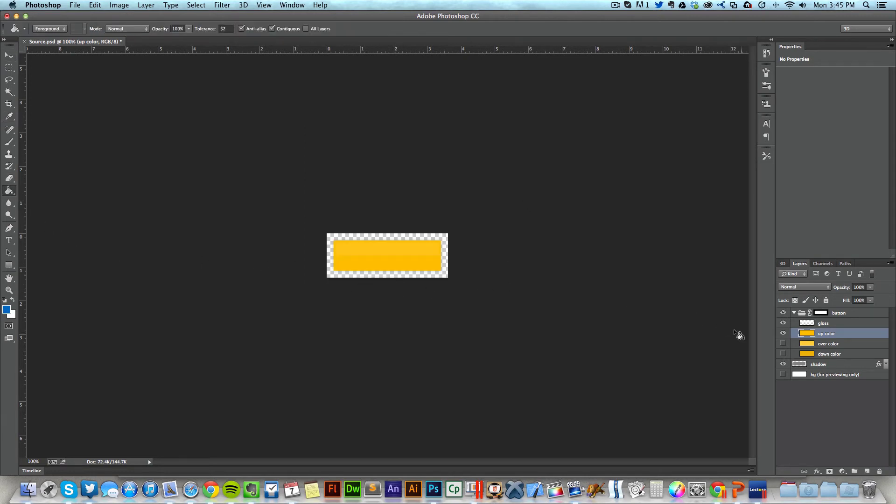
{"action": "left_click", "coordinate": [384, 262]}
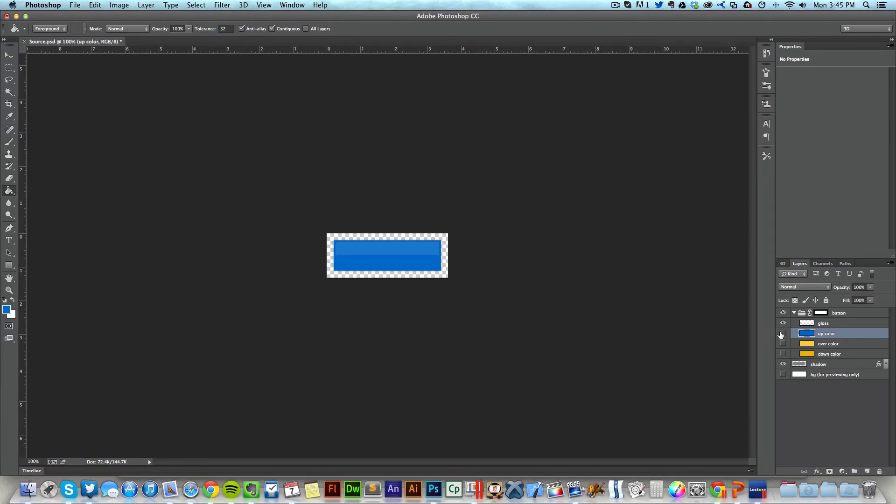
{"action": "left_click", "coordinate": [783, 333]}
{"action": "left_click", "coordinate": [783, 344]}
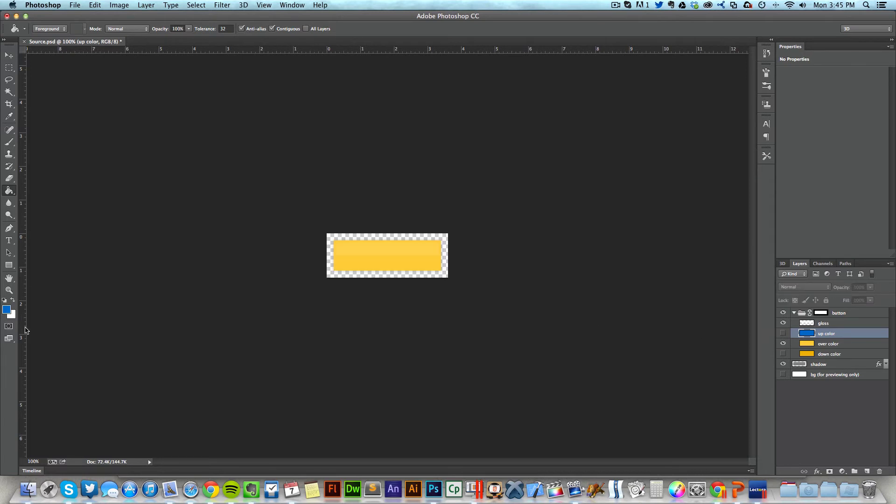
Step: Set the foreground color to crimson b90034
{"action": "left_click", "coordinate": [7, 310]}
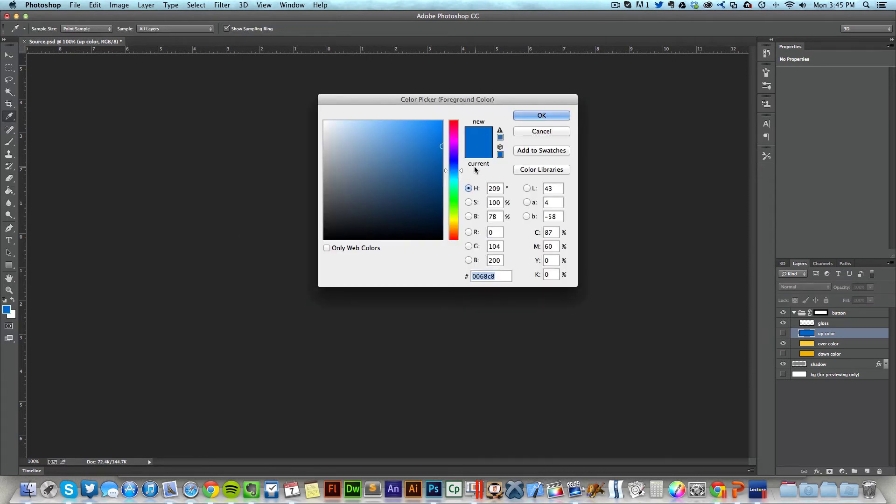
{"action": "left_click", "coordinate": [453, 126]}
{"action": "left_click_drag", "start_coordinate": [441, 147], "coordinate": [456, 149]}
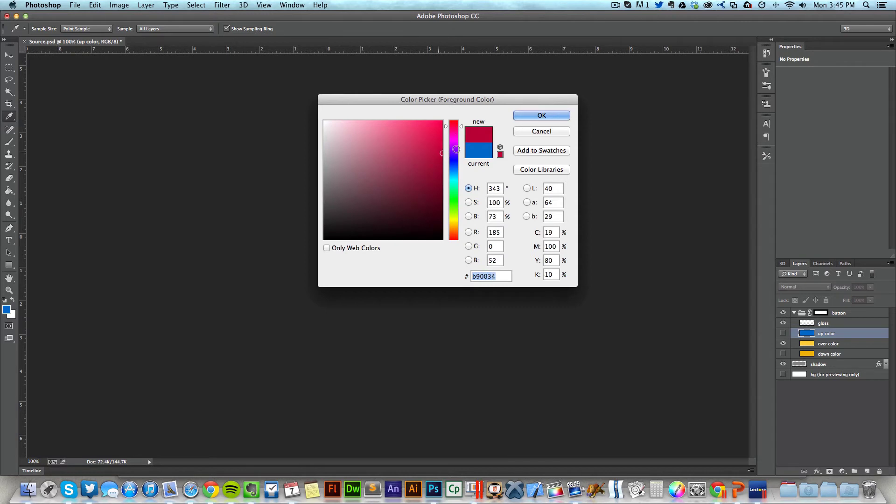
{"action": "left_click", "coordinate": [542, 116]}
Step: Select the over color layer and fill it with the crimson foreground color using the Paint Bucket
{"action": "key", "text": "g"}
{"action": "left_click", "coordinate": [422, 264]}
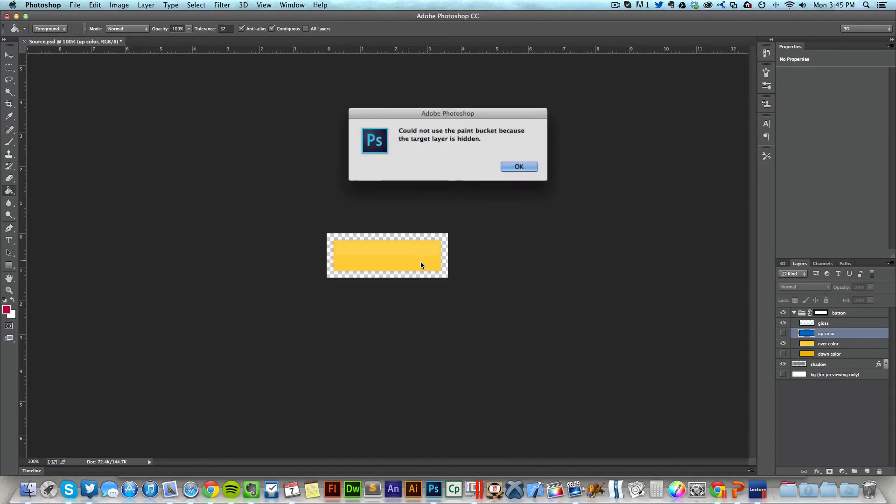
{"action": "left_click", "coordinate": [519, 167]}
{"action": "left_click", "coordinate": [850, 346]}
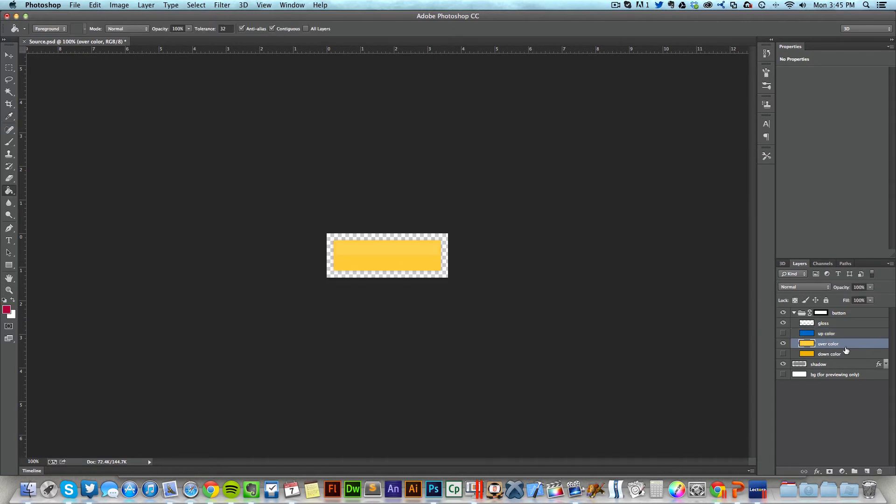
{"action": "left_click", "coordinate": [408, 269]}
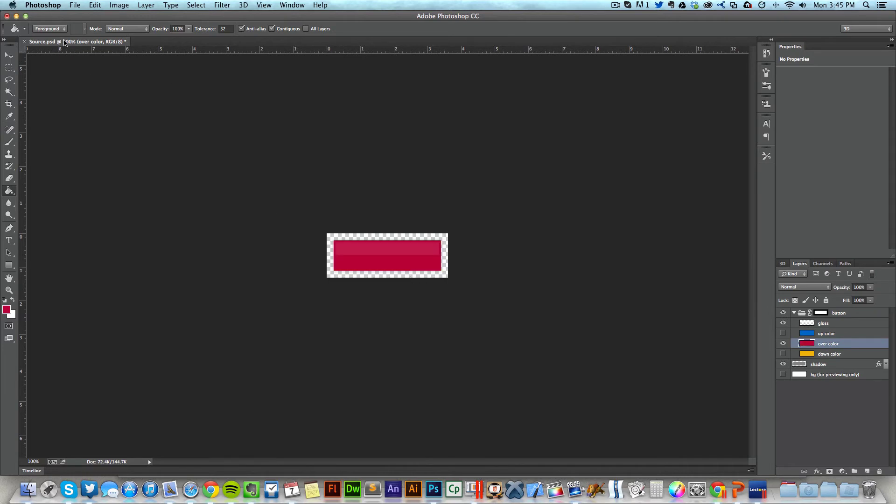
Step: Save the crimson button as a PNG over the existing Over_BTN.png in Normal_Tabs, with Smallest / Slow compression and no interlacing
{"action": "left_click", "coordinate": [76, 5]}
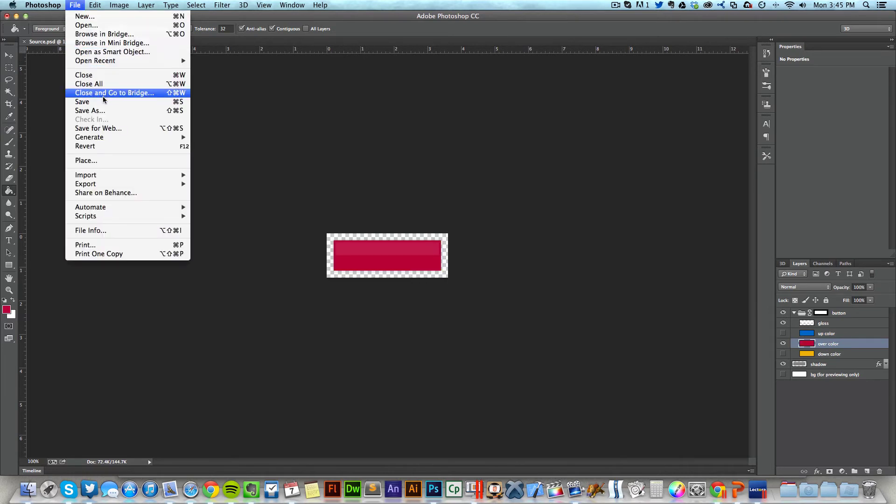
{"action": "left_click", "coordinate": [101, 110]}
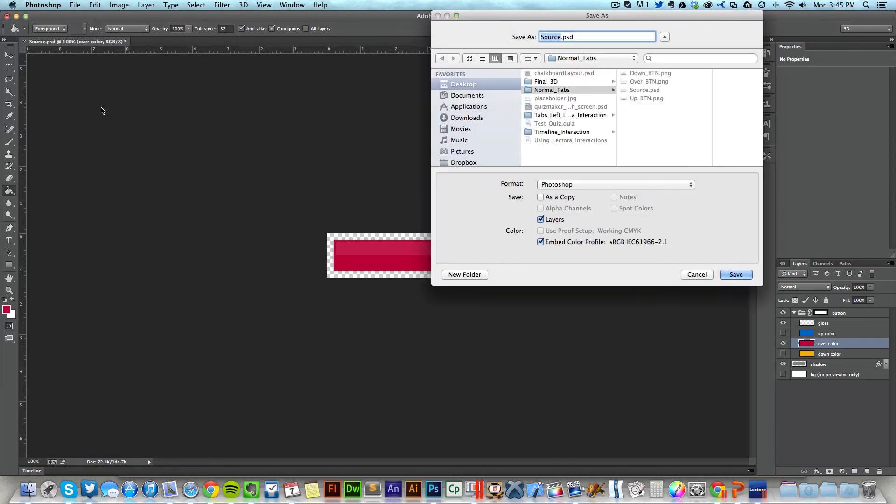
{"action": "left_click_drag", "start_coordinate": [544, 14], "coordinate": [440, 116]}
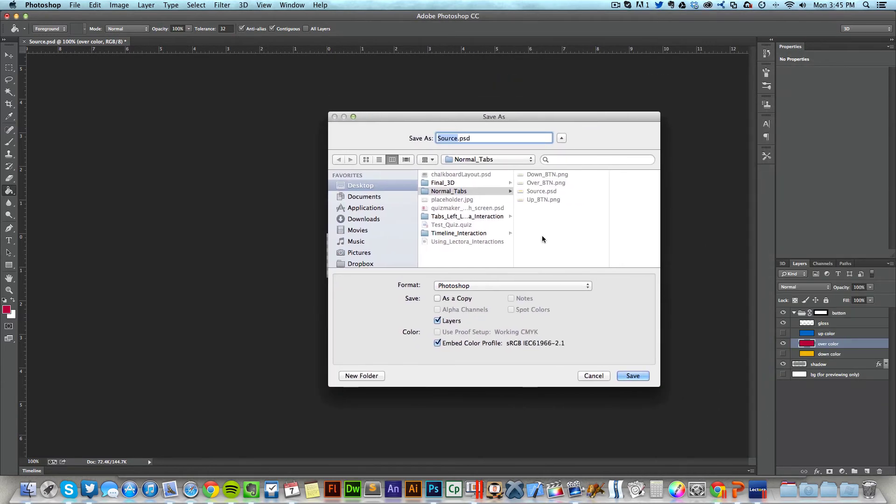
{"action": "left_click", "coordinate": [486, 289]}
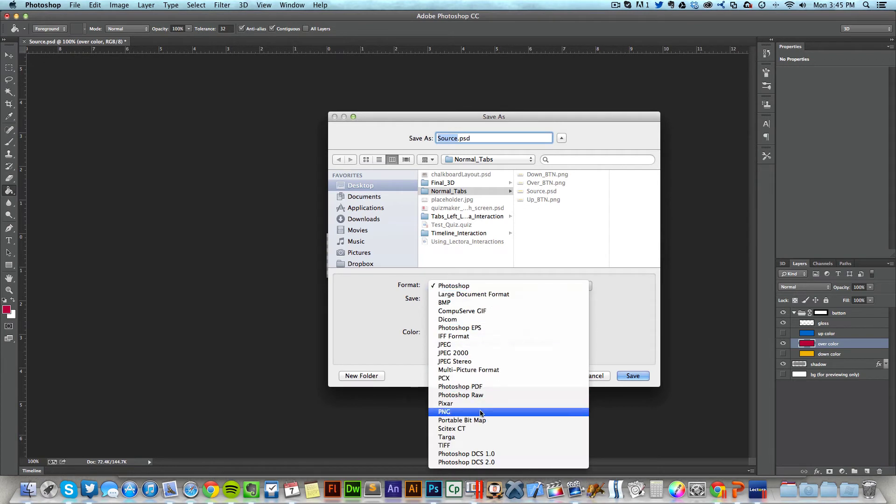
{"action": "left_click", "coordinate": [457, 412]}
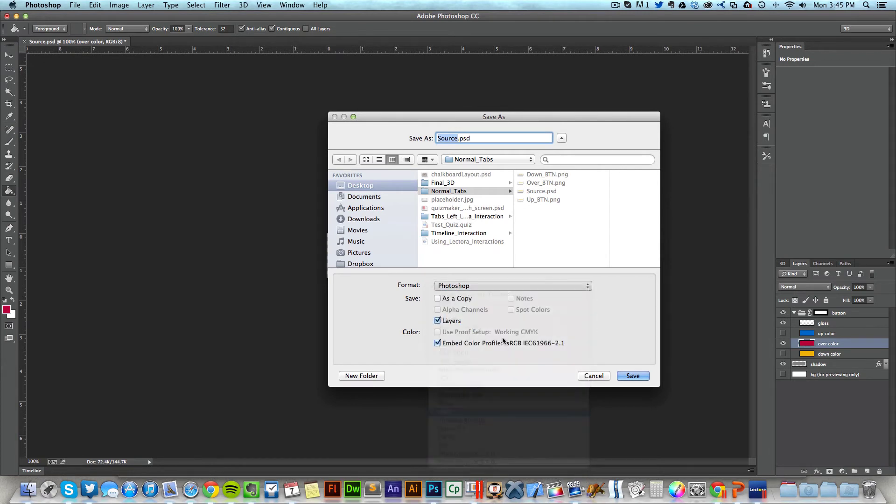
{"action": "left_click", "coordinate": [539, 200]}
{"action": "left_click", "coordinate": [538, 183]}
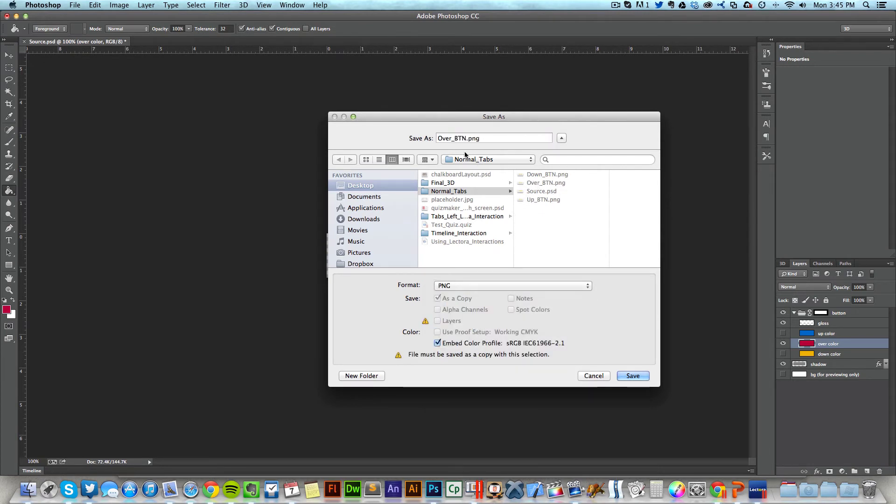
{"action": "left_click", "coordinate": [628, 376]}
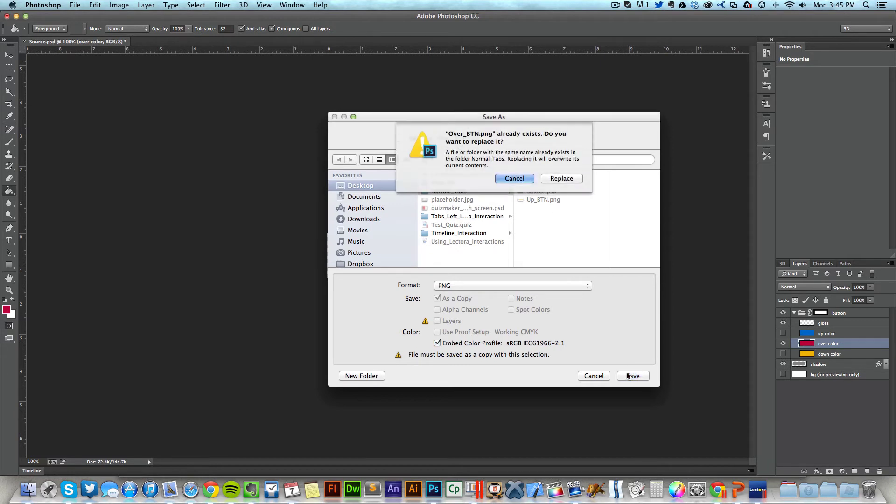
{"action": "left_click", "coordinate": [566, 178]}
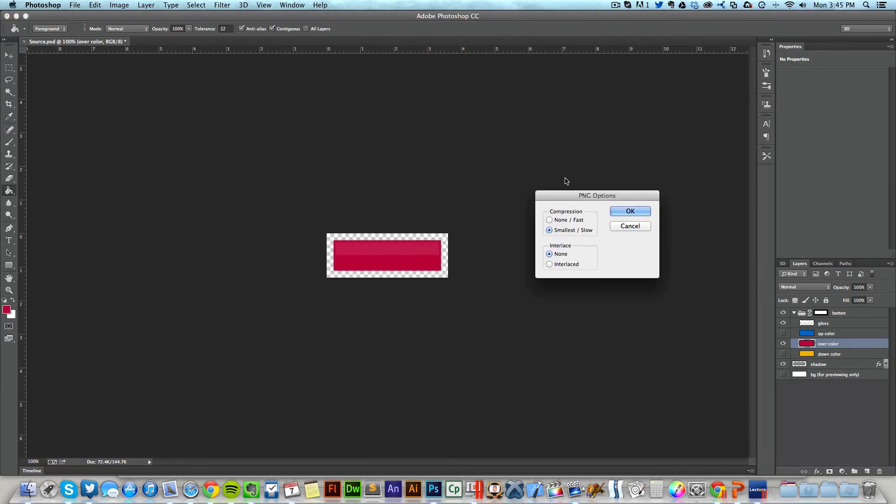
{"action": "left_click", "coordinate": [630, 211]}
Step: Switch to Finder and preview Over_BTN.png in the Normal_Tabs folder
{"action": "key", "text": "super+Tab"}
{"action": "key", "text": "super+shift+Tab"}
{"action": "key", "text": "super+shift+Tab"}
{"action": "key", "text": "super+shift+Tab"}
{"action": "key", "text": "super+shift+Tab"}
{"action": "key", "text": "super+shift+Tab"}
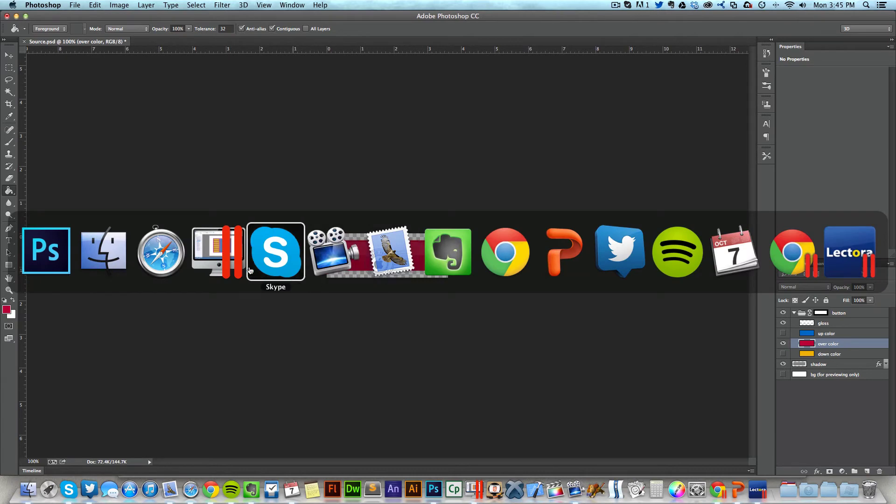
{"action": "left_click", "coordinate": [419, 217]}
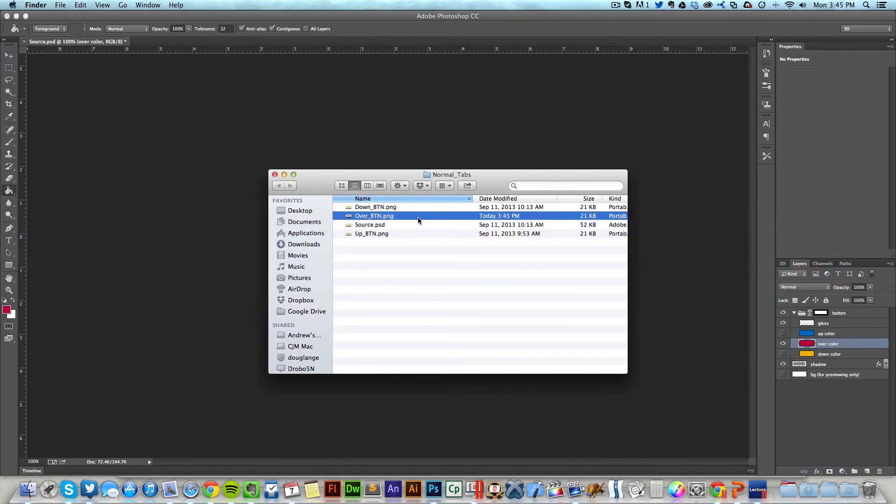
{"action": "key", "text": "space"}
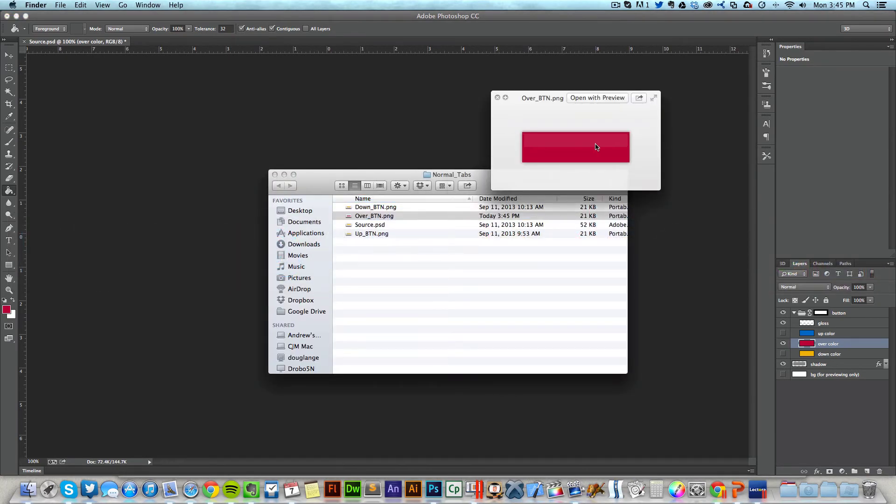
{"action": "key", "text": "space"}
Step: Switch back to Photoshop, hide the over color layer and show the up color layer
{"action": "key", "text": "super+Tab"}
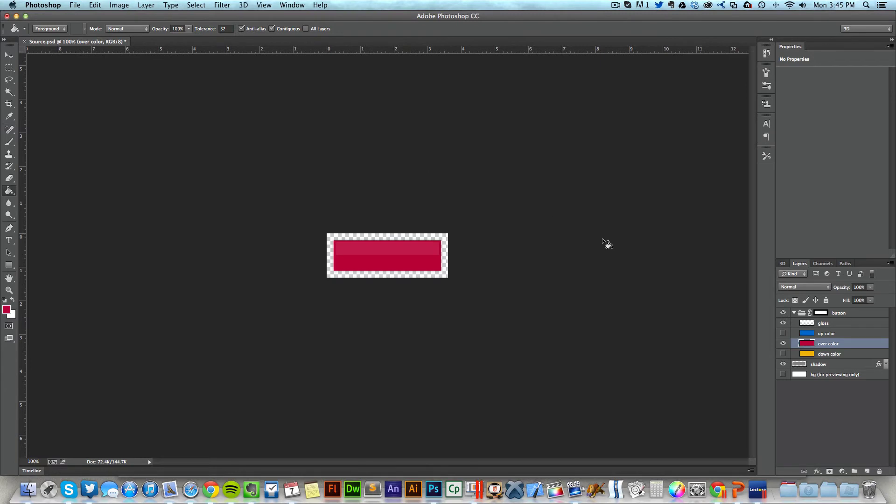
{"action": "left_click", "coordinate": [784, 344]}
{"action": "left_click", "coordinate": [784, 333]}
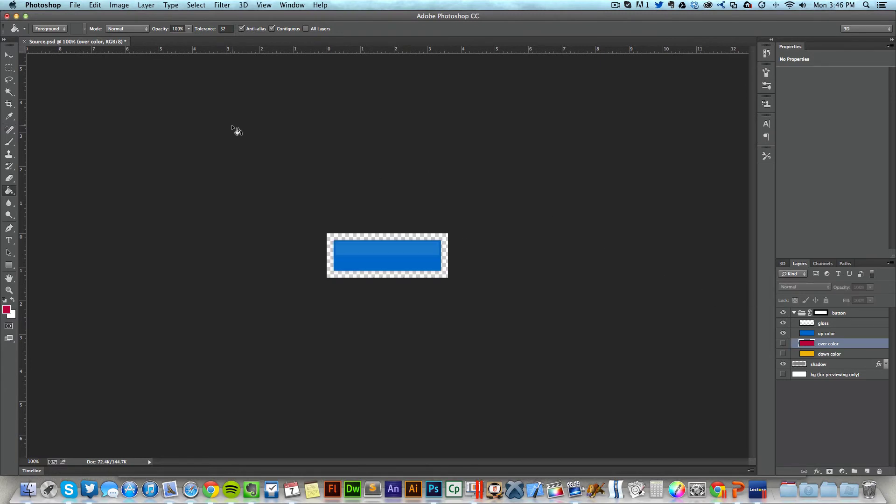
Step: Save the blue button as a PNG over the existing Up_BTN.png in Normal_Tabs, with Smallest / Slow compression and no interlacing
{"action": "left_click", "coordinate": [76, 4]}
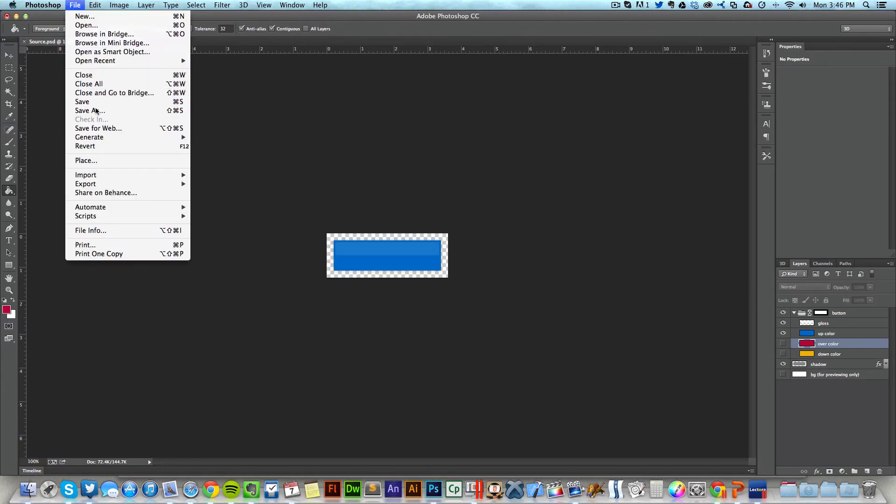
{"action": "left_click", "coordinate": [150, 110]}
{"action": "left_click", "coordinate": [461, 290]}
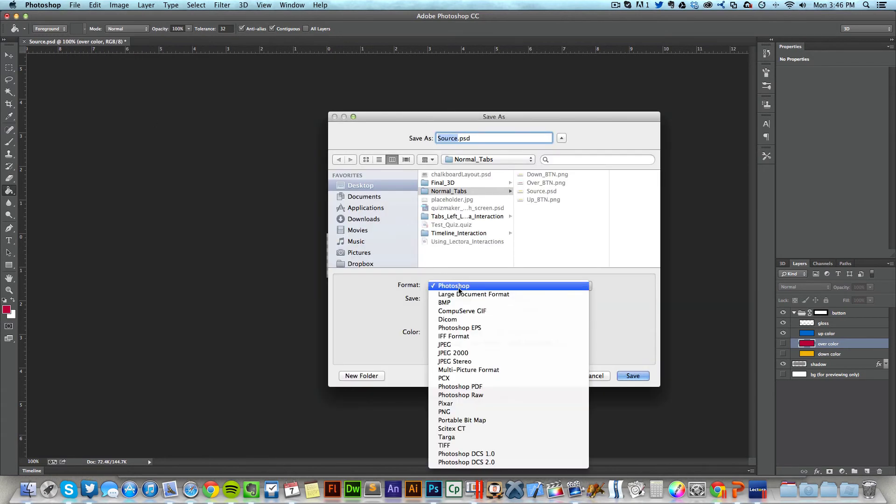
{"action": "left_click", "coordinate": [462, 412]}
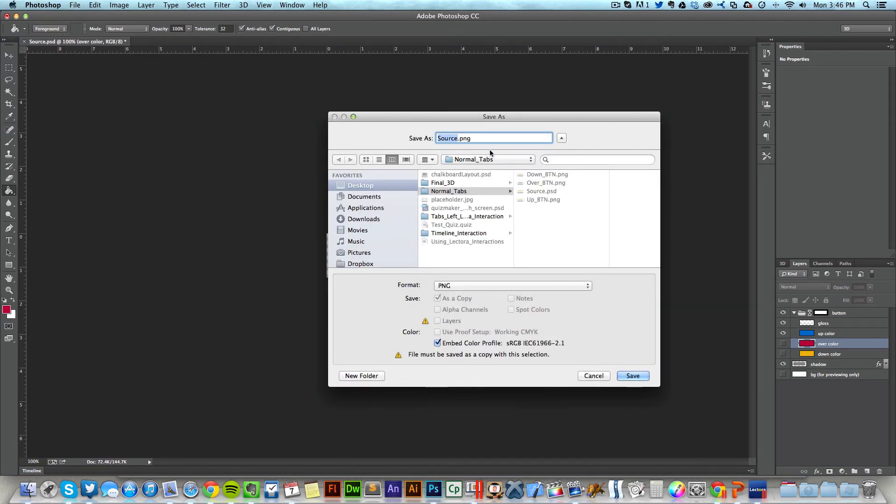
{"action": "left_click", "coordinate": [543, 200]}
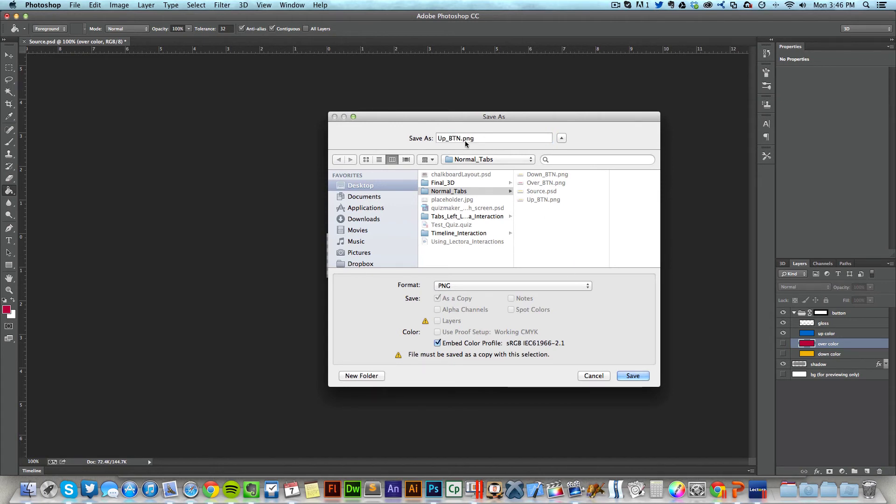
{"action": "left_click", "coordinate": [635, 376]}
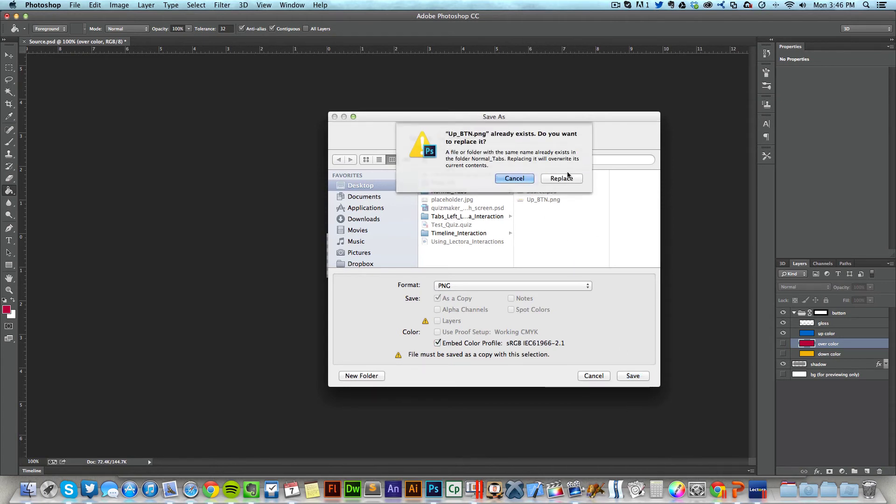
{"action": "left_click", "coordinate": [562, 179]}
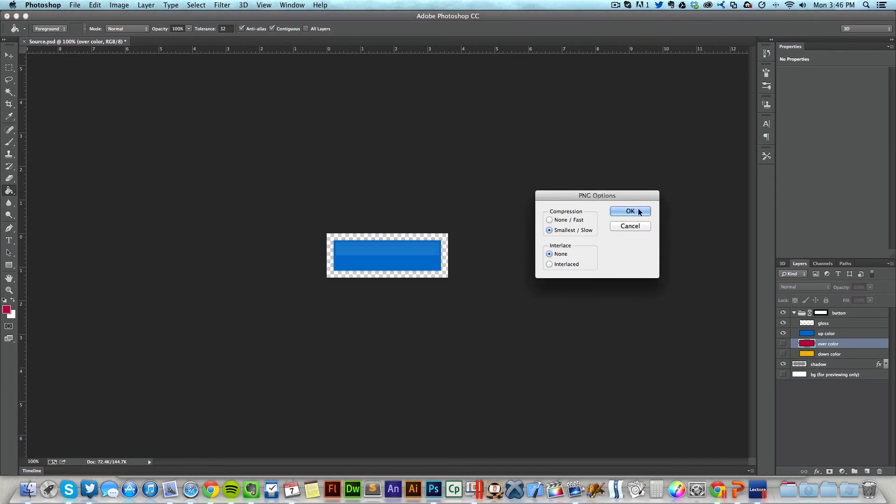
{"action": "left_click", "coordinate": [640, 210]}
Step: Switch to Finder and preview Up_BTN.png and Over_BTN.png in the Normal_Tabs folder
{"action": "key", "text": "super+Tab"}
{"action": "key", "text": "super+Tab"}
{"action": "key", "text": "super+Tab"}
{"action": "key", "text": "super+shift+Tab"}
{"action": "key", "text": "super+shift+Tab"}
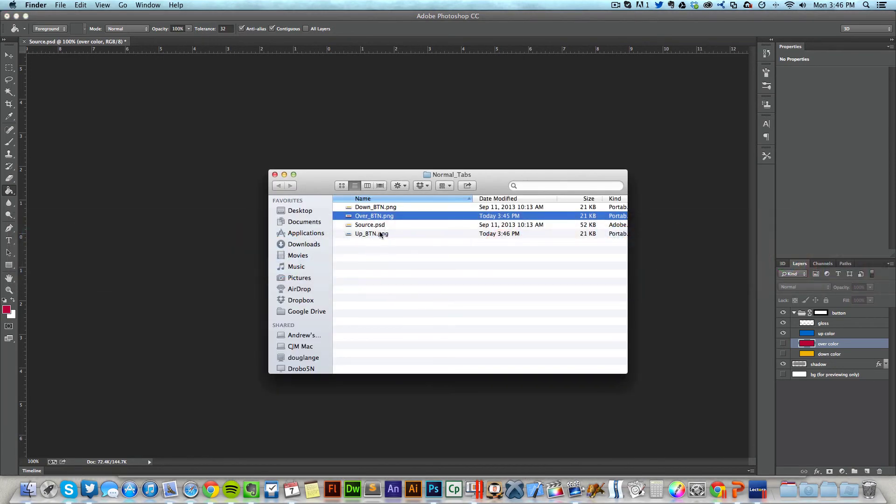
{"action": "left_click", "coordinate": [369, 234]}
{"action": "key", "text": "space"}
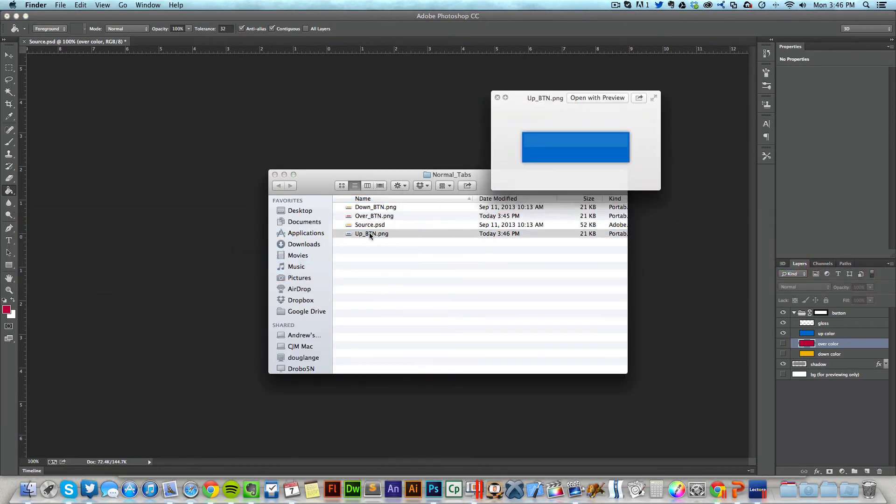
{"action": "key", "text": "Up"}
{"action": "key", "text": "Up"}
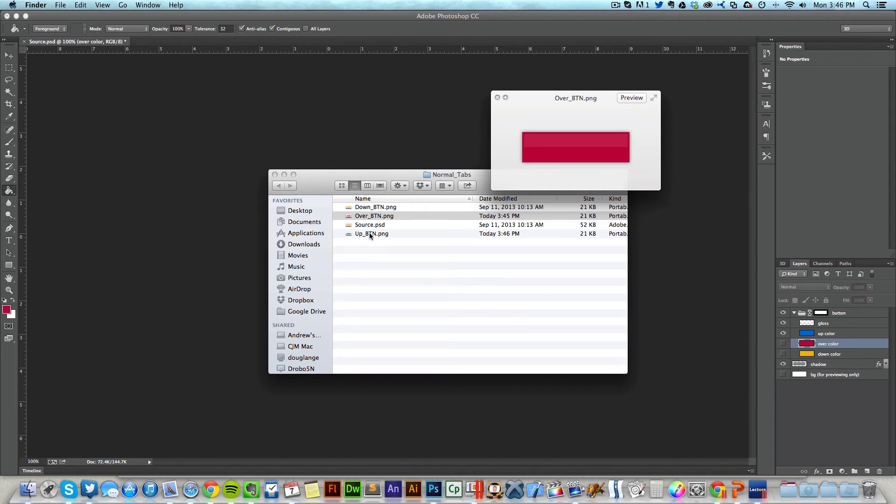
{"action": "key", "text": "space"}
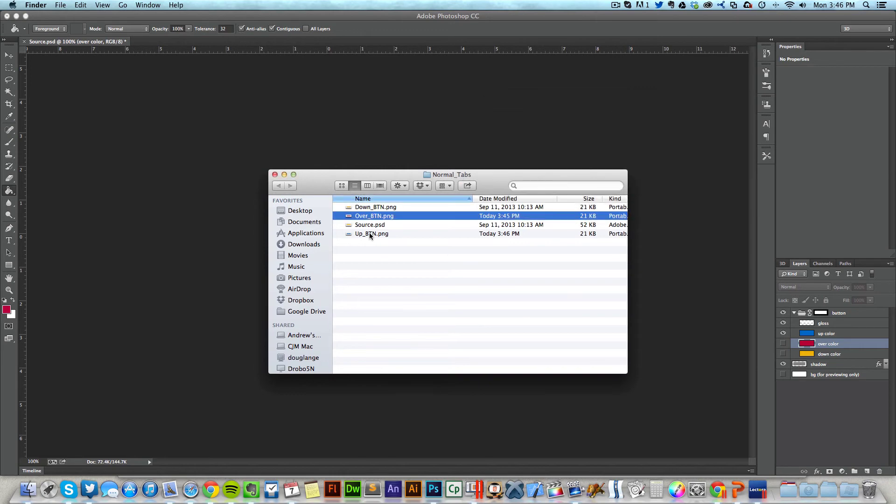
Step: Switch to Lectora, import Up_BTN from the Normal_Tabs folder replacing the existing resource, and delete the extra image it places on the page
{"action": "key", "text": "ctrl+Right"}
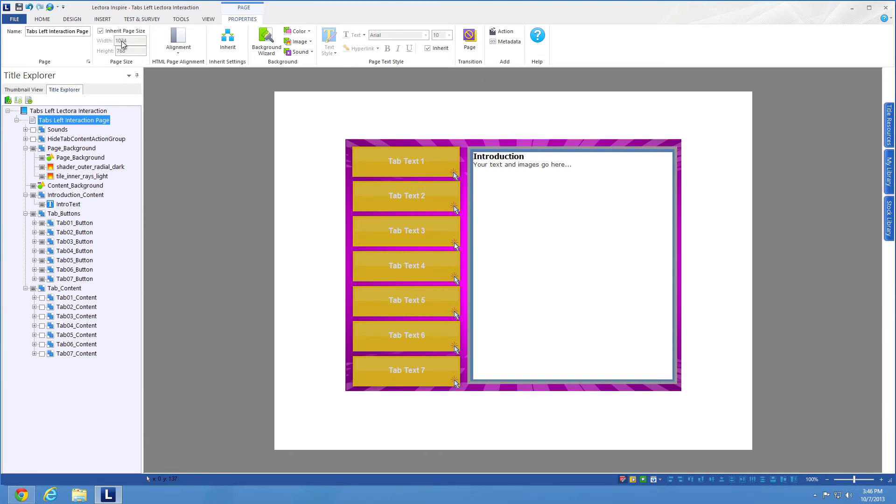
{"action": "left_click", "coordinate": [104, 20]}
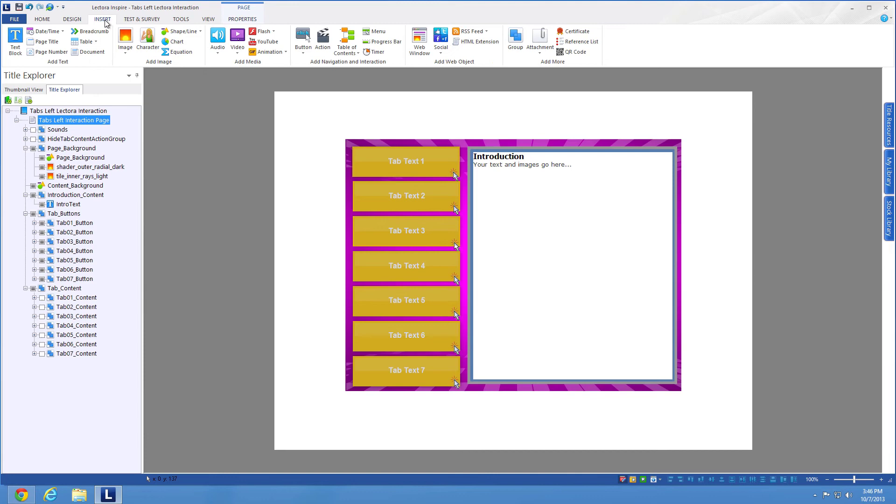
{"action": "left_click", "coordinate": [125, 39]}
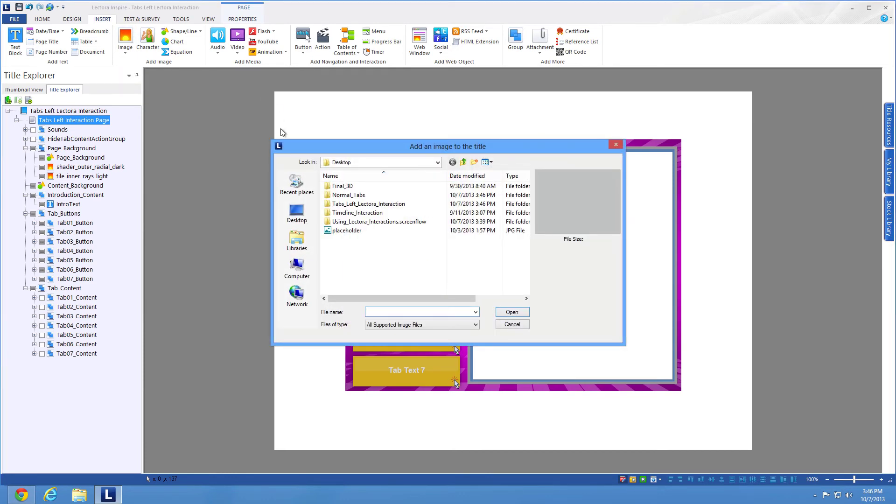
{"action": "double_click", "coordinate": [348, 195]}
{"action": "left_click", "coordinate": [357, 208]}
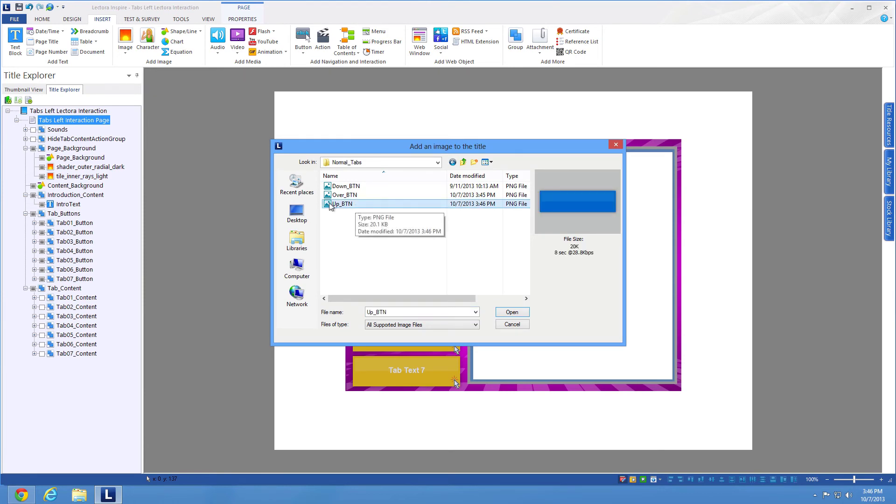
{"action": "left_click", "coordinate": [512, 312]}
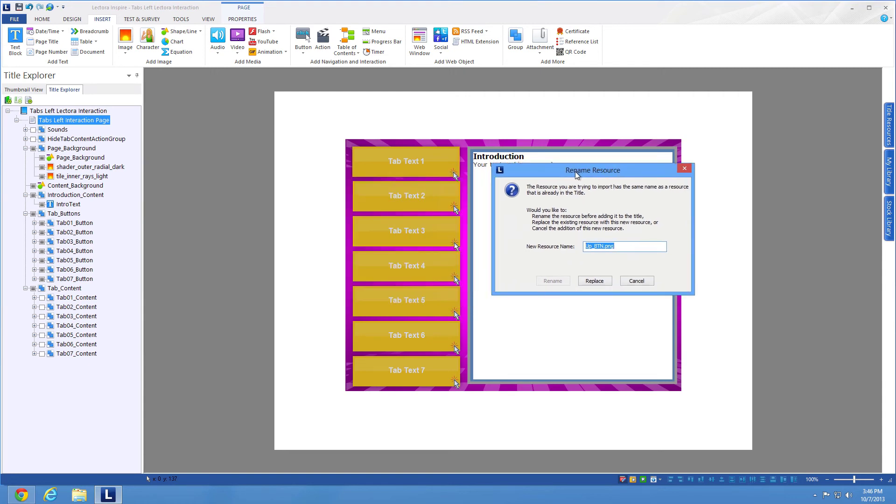
{"action": "left_click", "coordinate": [594, 281]}
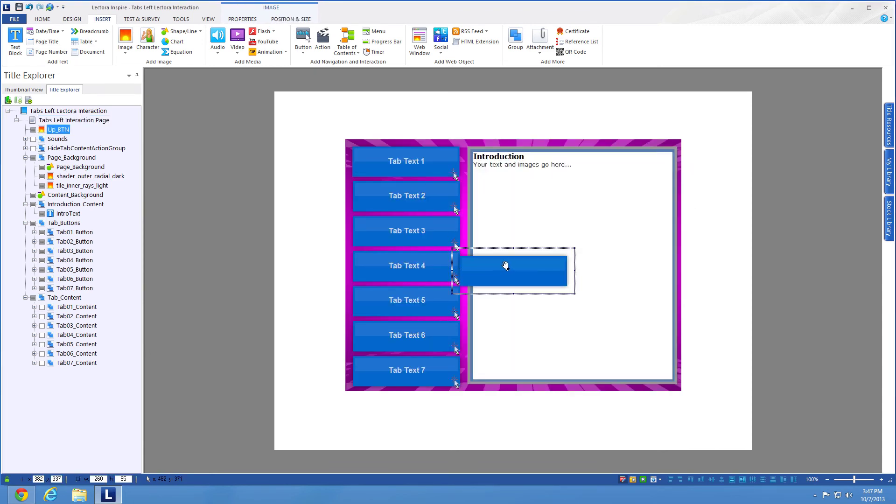
{"action": "left_click_drag", "start_coordinate": [506, 265], "coordinate": [559, 220]}
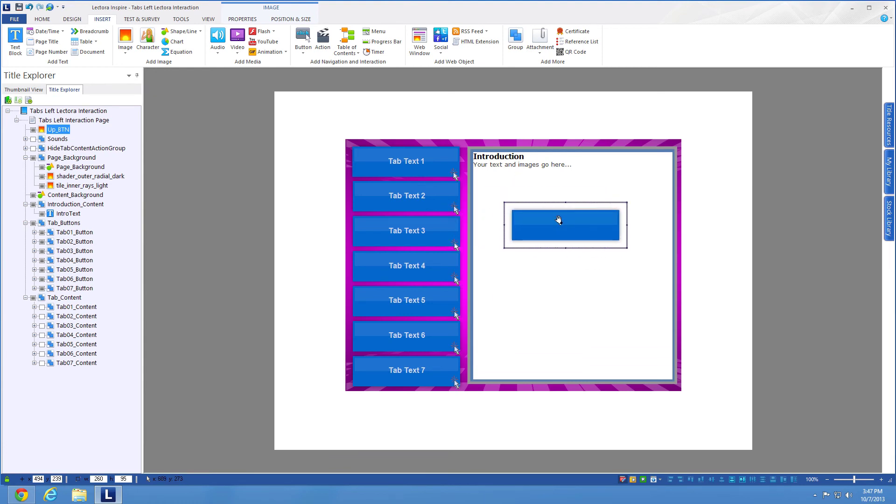
{"action": "key", "text": "Delete"}
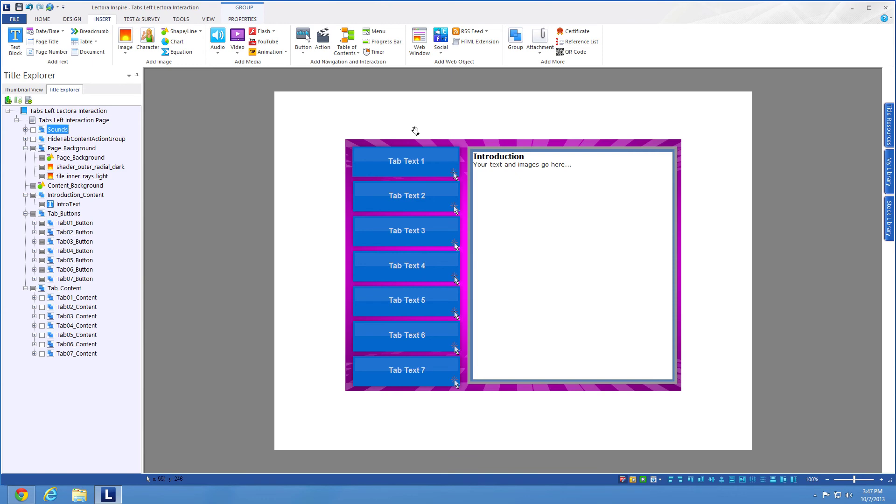
Step: Import Over_BTN from Normal_Tabs over the existing resource, and delete the extra image object added to the Sounds group
{"action": "left_click", "coordinate": [125, 37]}
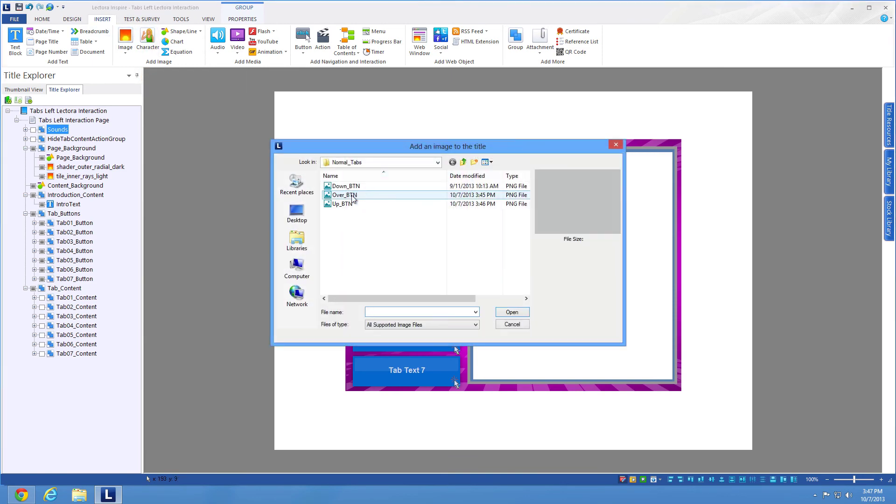
{"action": "left_click", "coordinate": [357, 196]}
{"action": "left_click", "coordinate": [513, 313]}
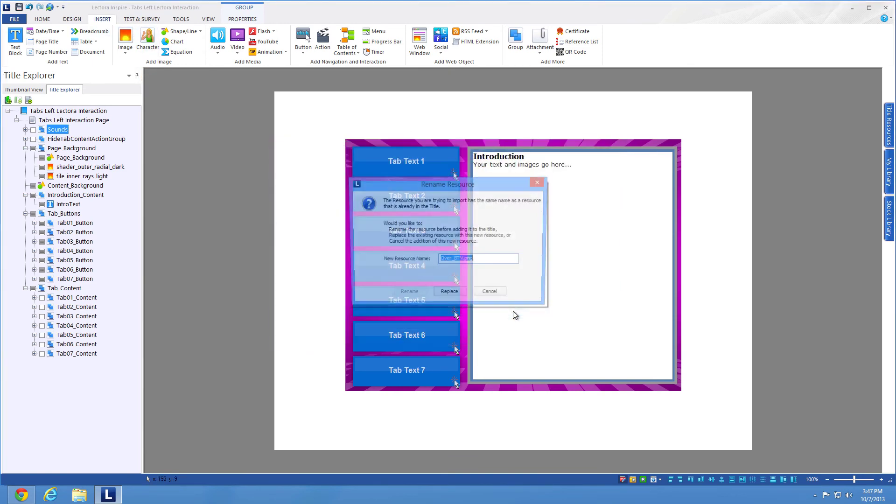
{"action": "left_click", "coordinate": [445, 294]}
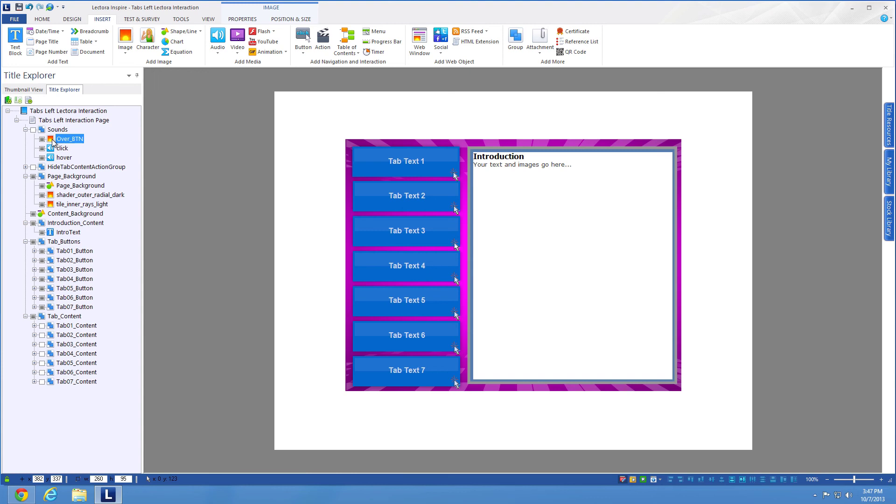
{"action": "key", "text": "Delete"}
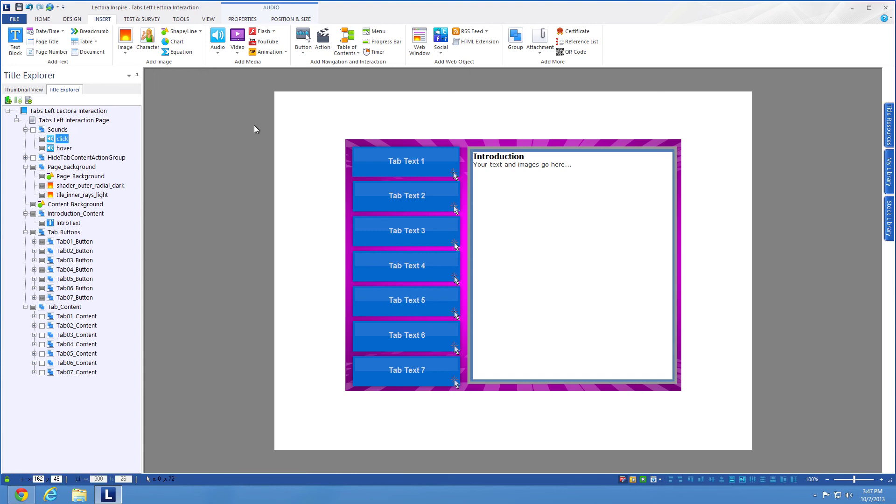
Step: Preview the page in Chrome to check the tab buttons' normal and hover graphics, and close the preview window
{"action": "left_click", "coordinate": [216, 131]}
{"action": "left_click", "coordinate": [209, 20]}
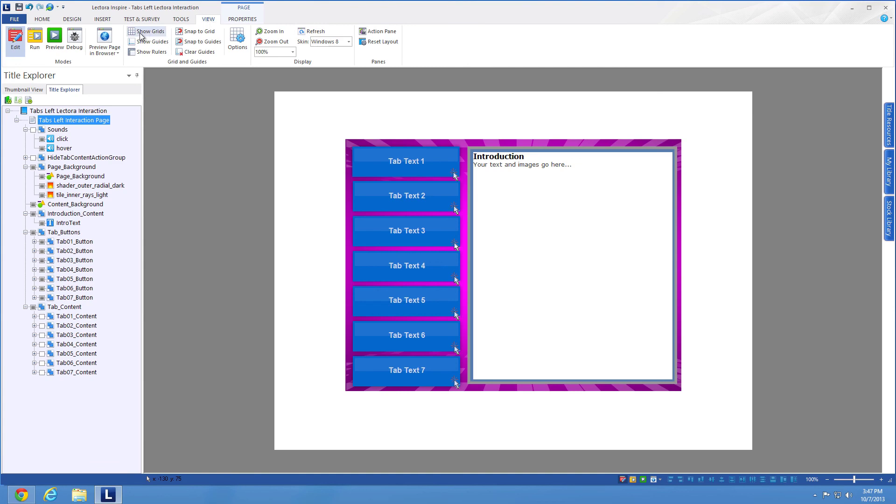
{"action": "left_click", "coordinate": [102, 53]}
{"action": "left_click", "coordinate": [123, 91]}
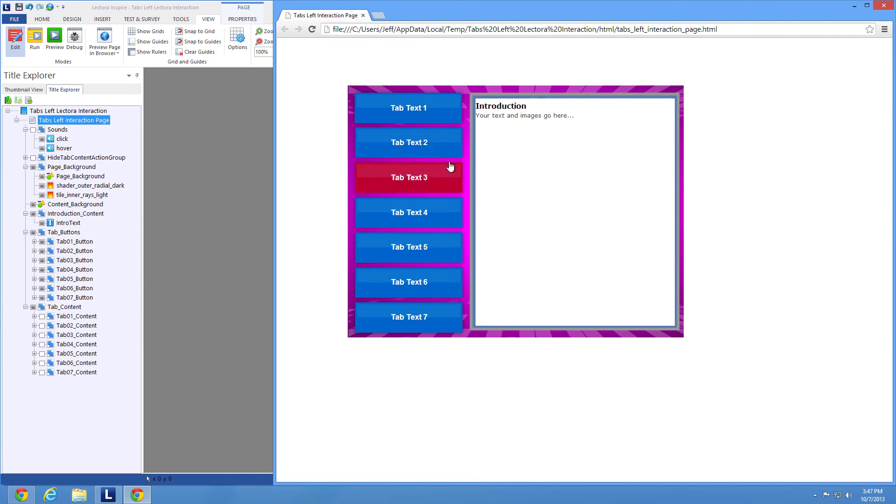
{"action": "left_click", "coordinate": [876, 8]}
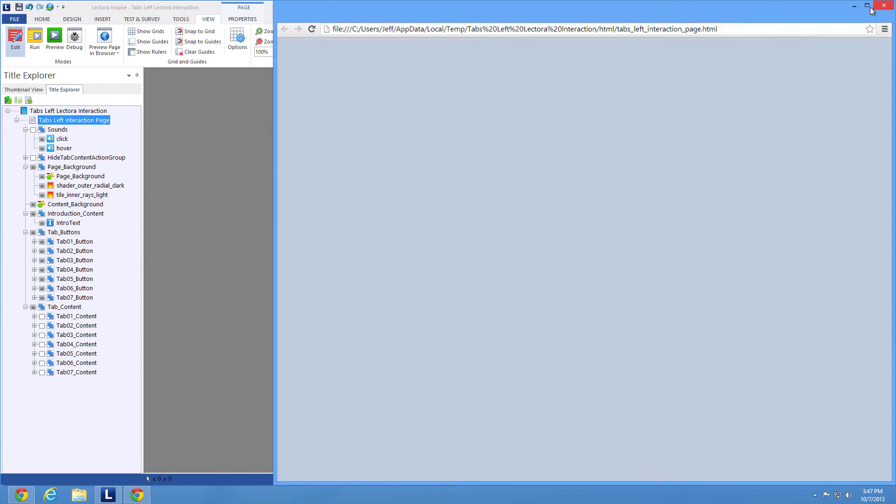